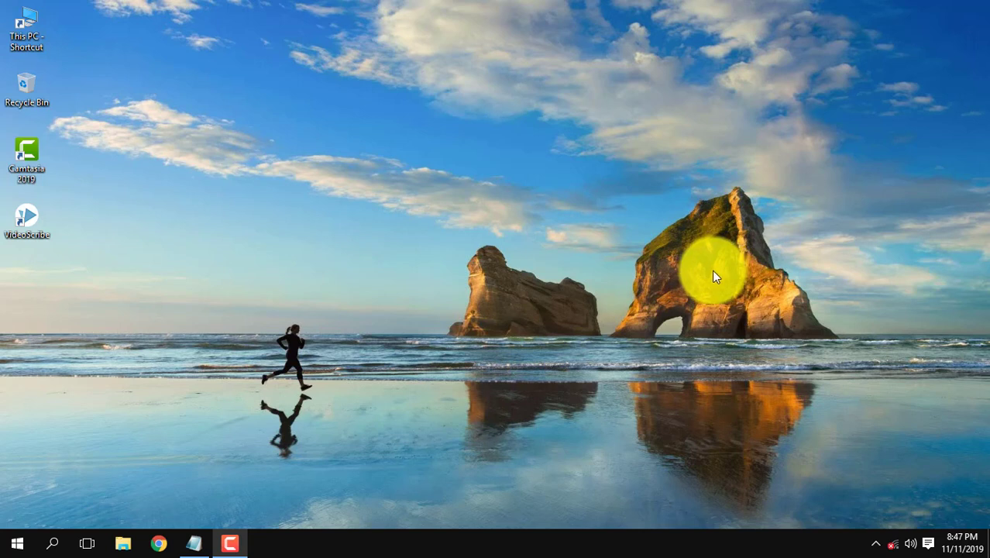
- Refresh the desktop four times from its right-click menu
right_click(393, 195)
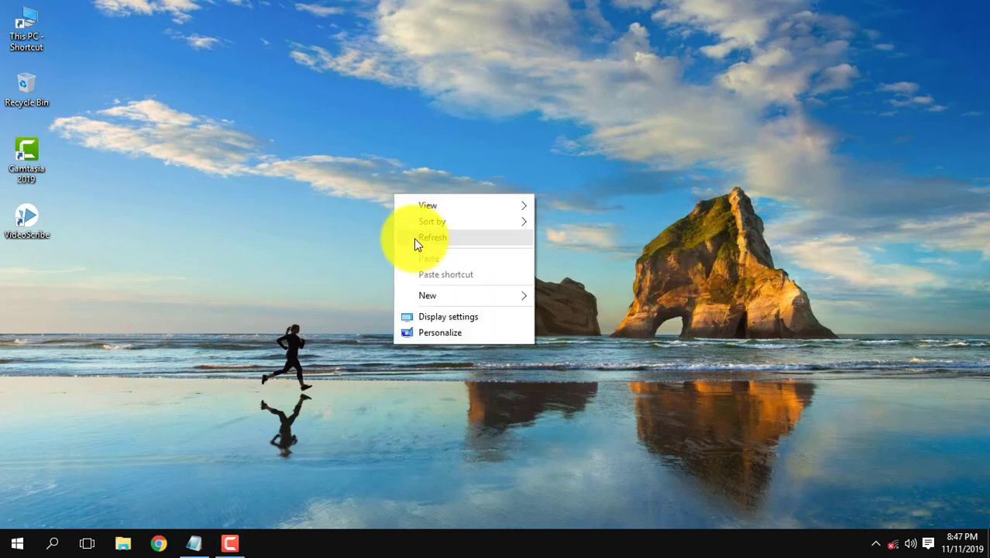
click(414, 238)
right_click(390, 208)
click(414, 248)
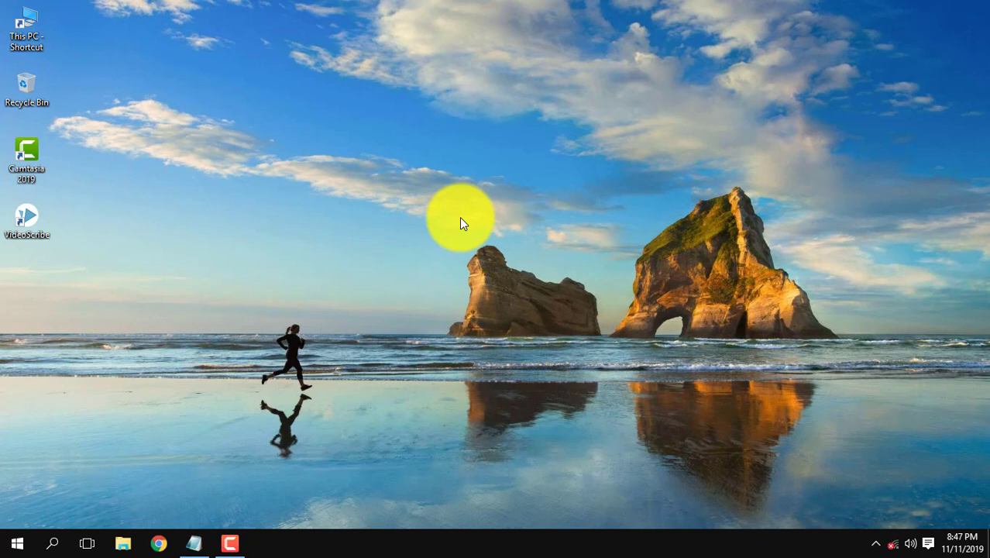
right_click(460, 217)
click(476, 255)
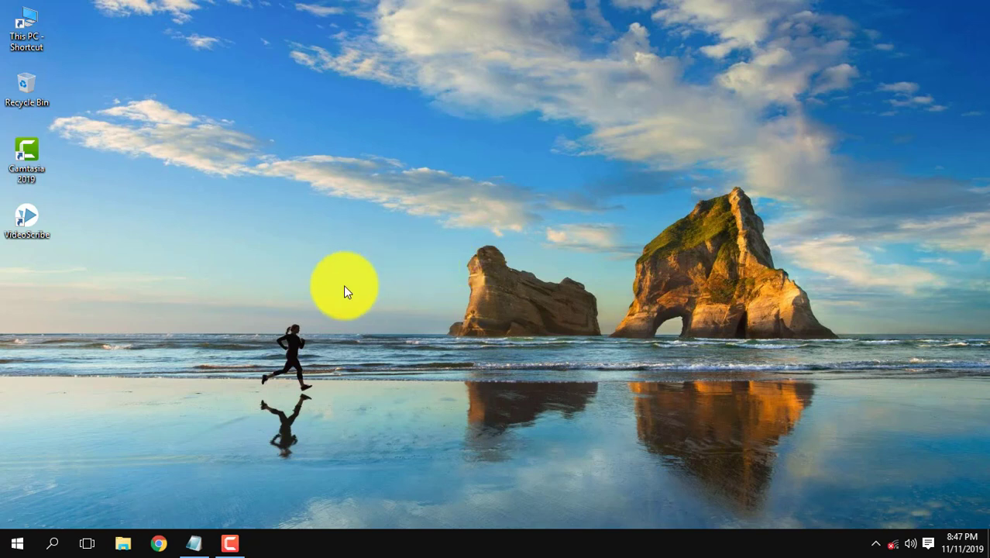
right_click(319, 303)
click(353, 344)
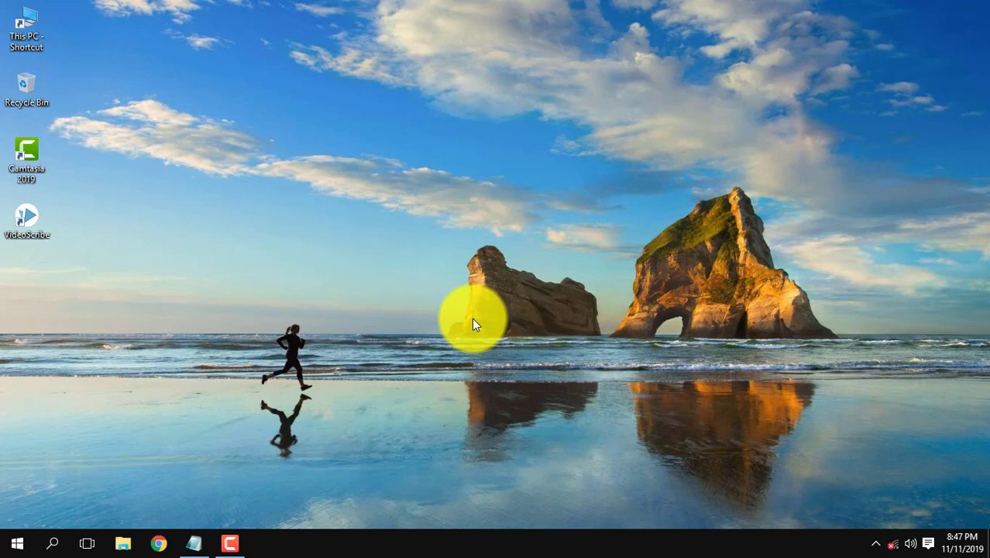
- Launch Notepad by searching 'note' in Start search, and maximize its window
click(54, 547)
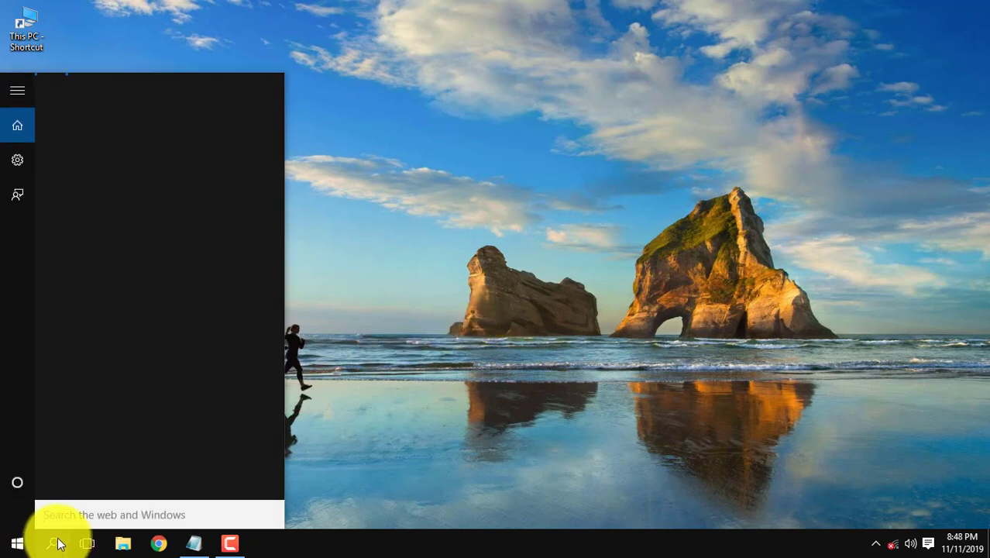
text(n)
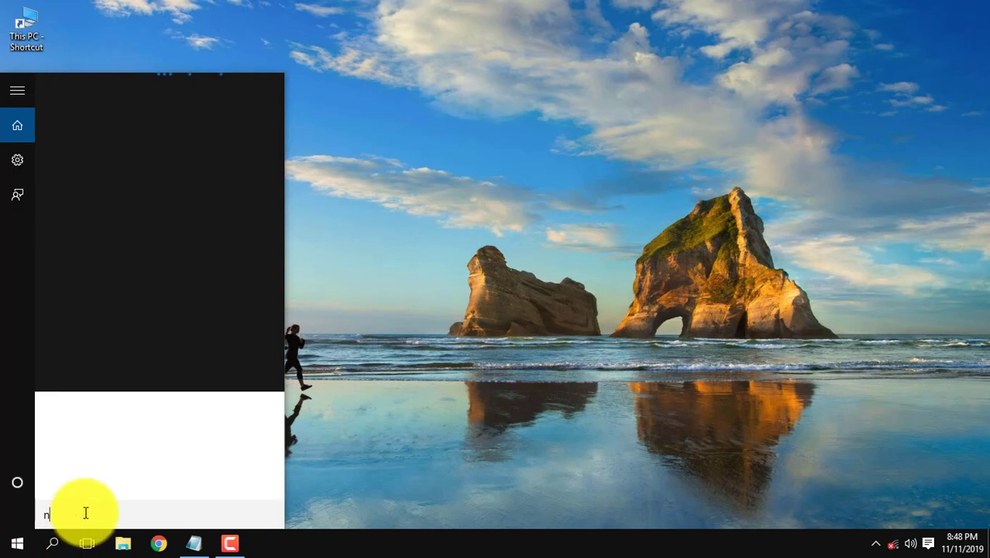
text(ote)
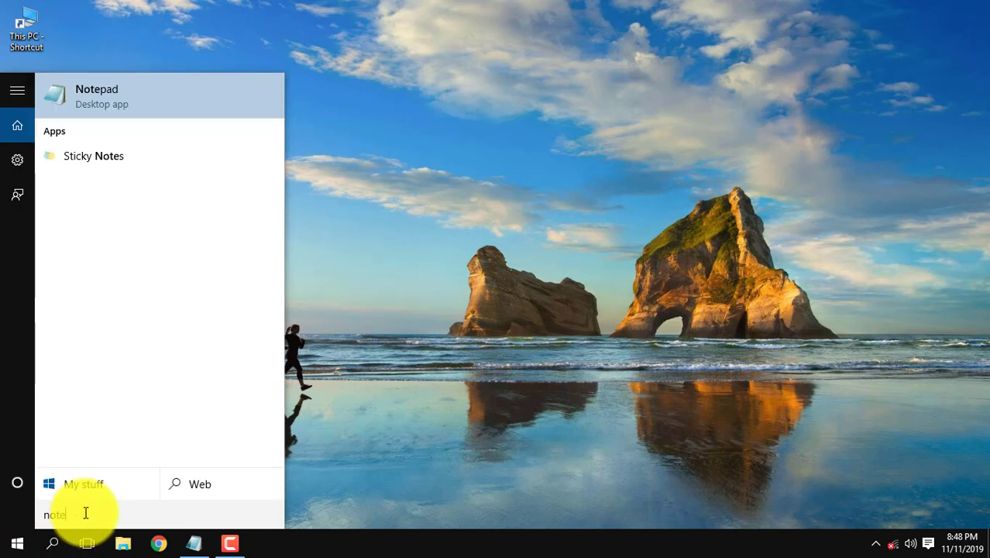
click(141, 103)
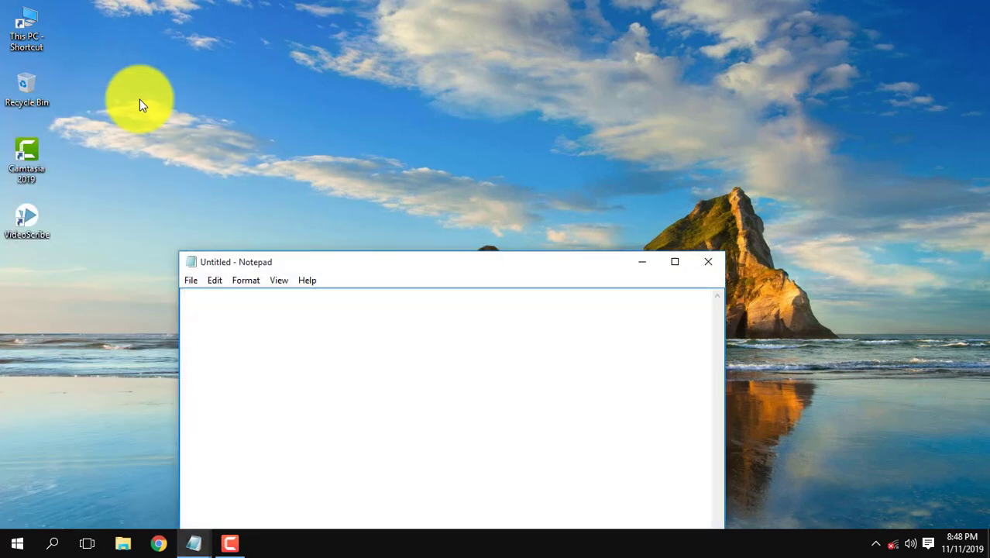
click(672, 264)
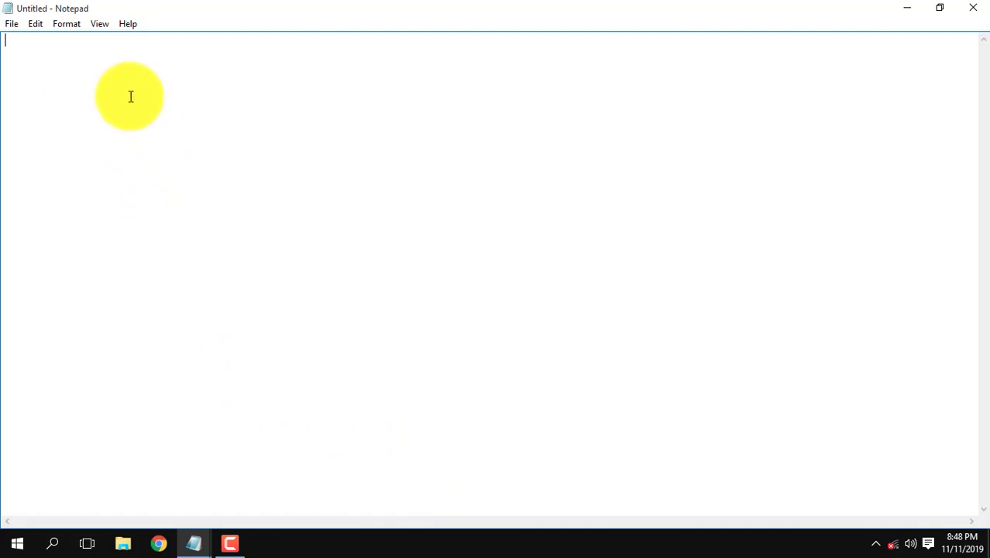
- Open Notepad's File menu, dismiss it, then reopen it on the blank document
click(15, 27)
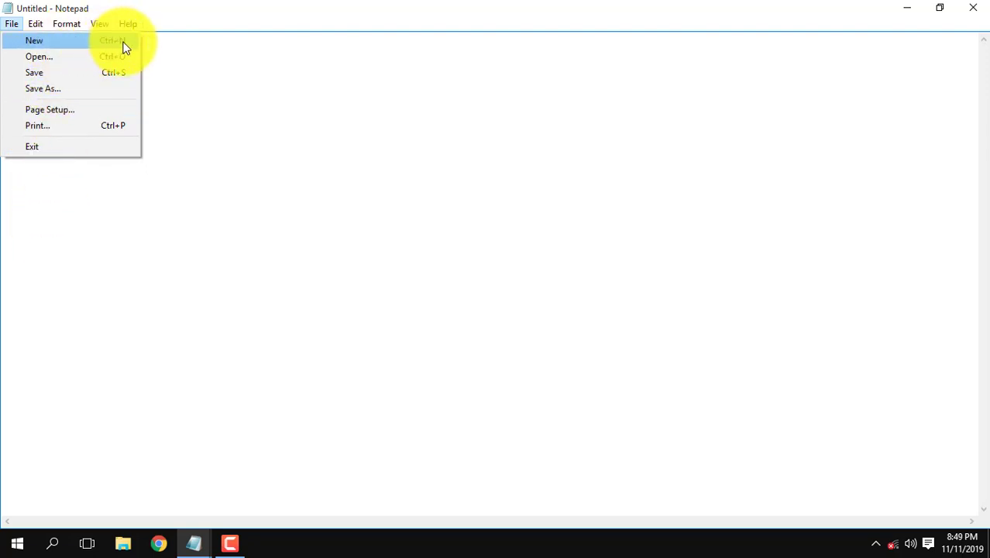
click(775, 207)
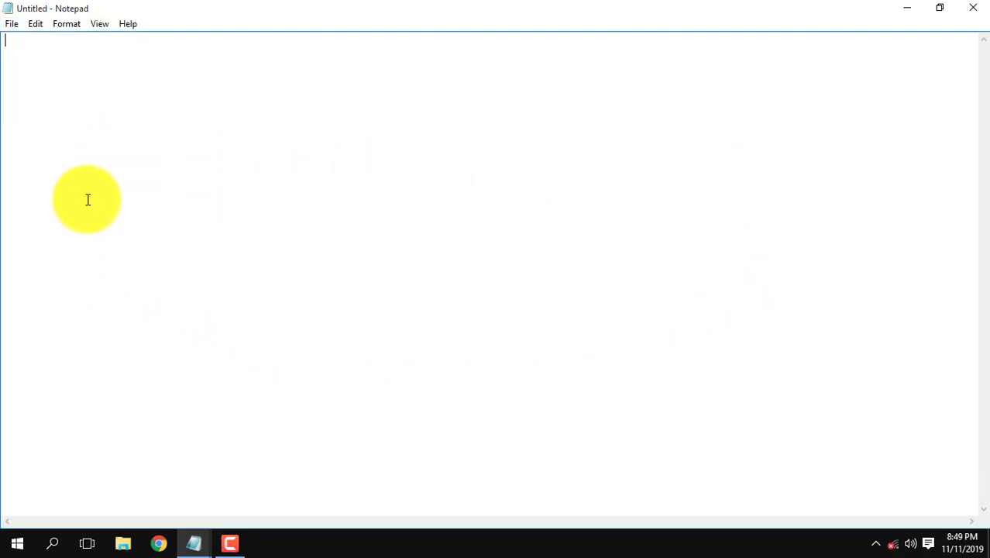
click(12, 24)
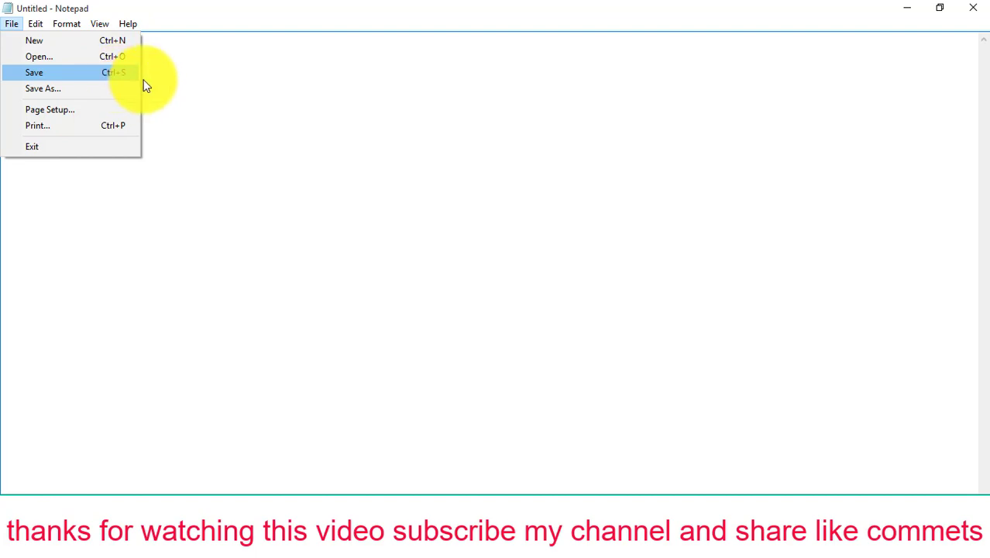
click(144, 79)
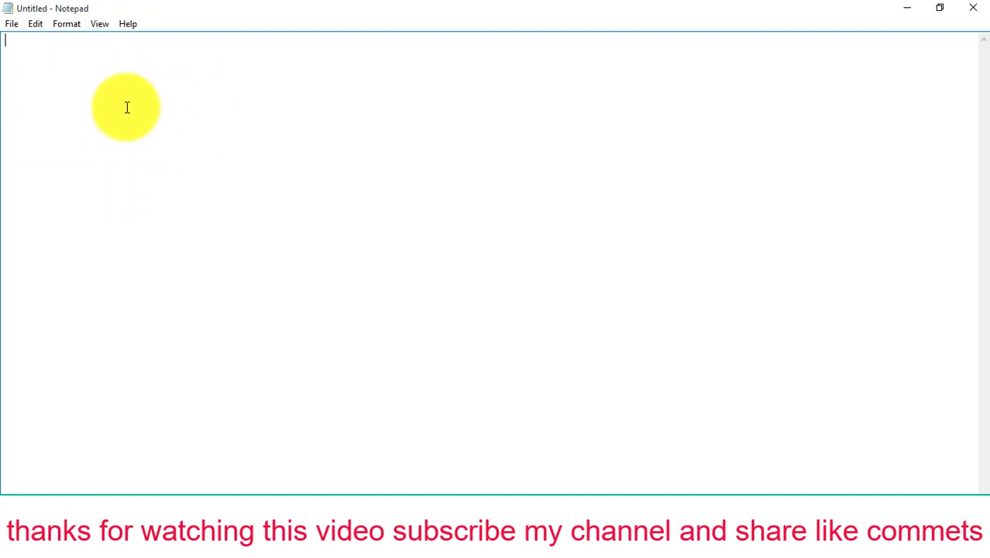
click(11, 24)
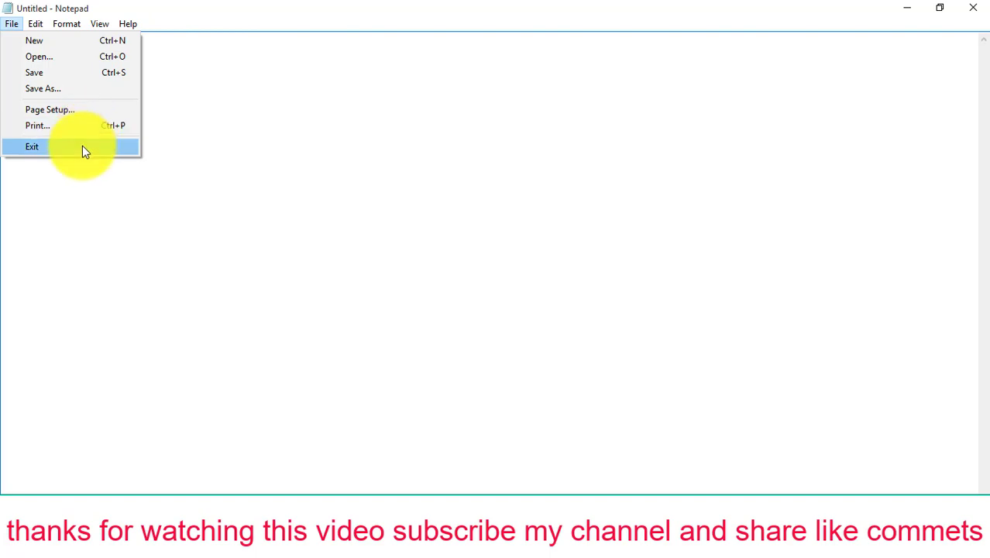
- Exit Notepad from the File menu and refresh the desktop
click(82, 147)
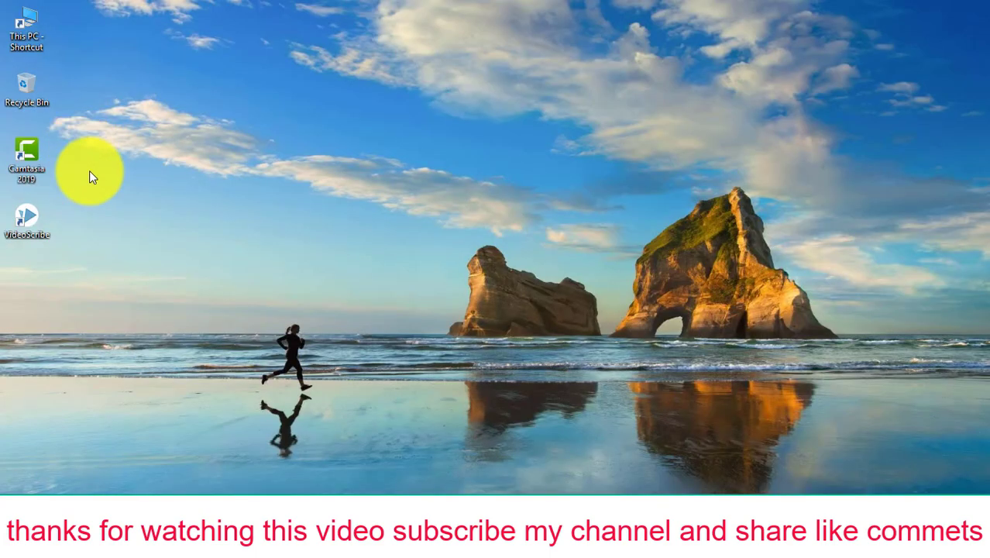
right_click(269, 214)
click(300, 229)
click(199, 485)
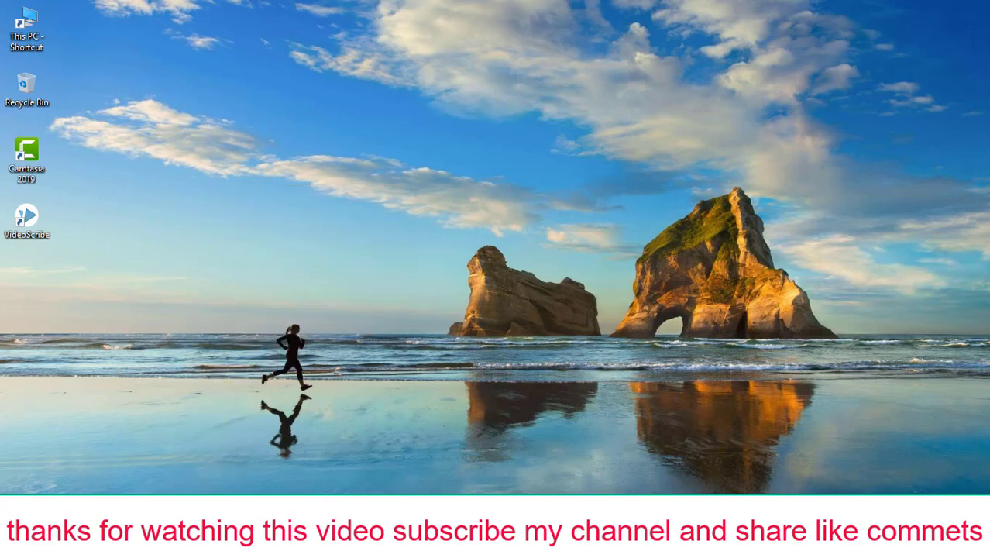
- Relaunch Notepad by searching 'note' in Start search
click(711, 262)
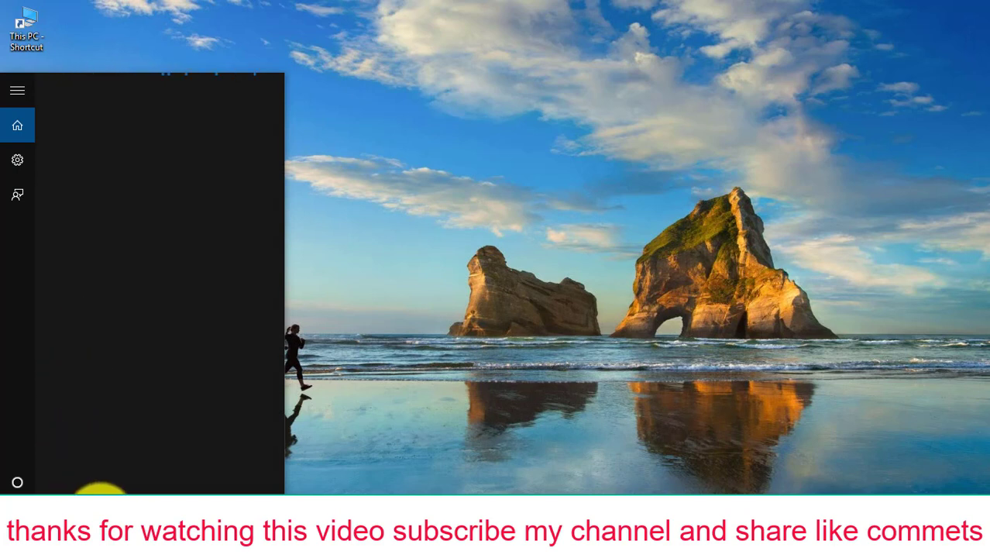
text(note)
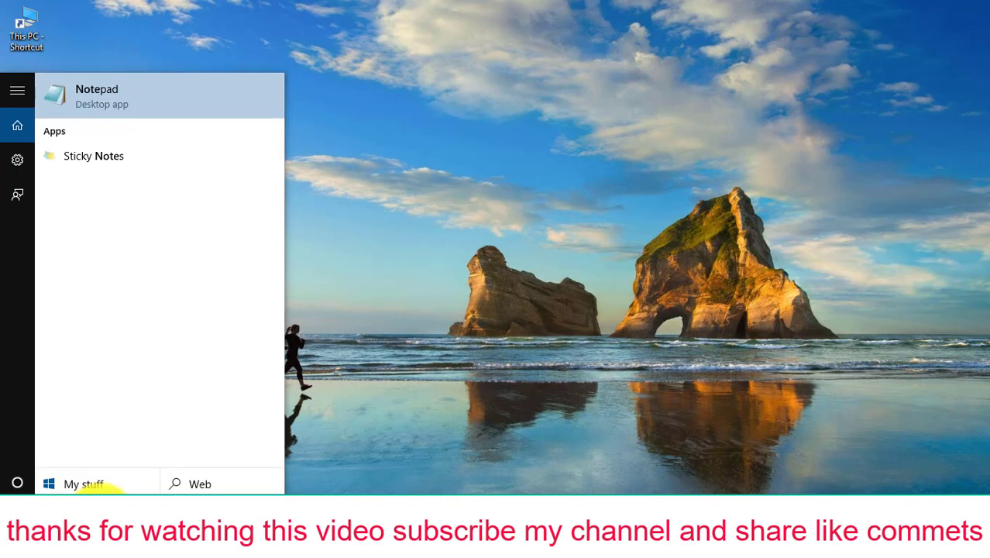
click(92, 87)
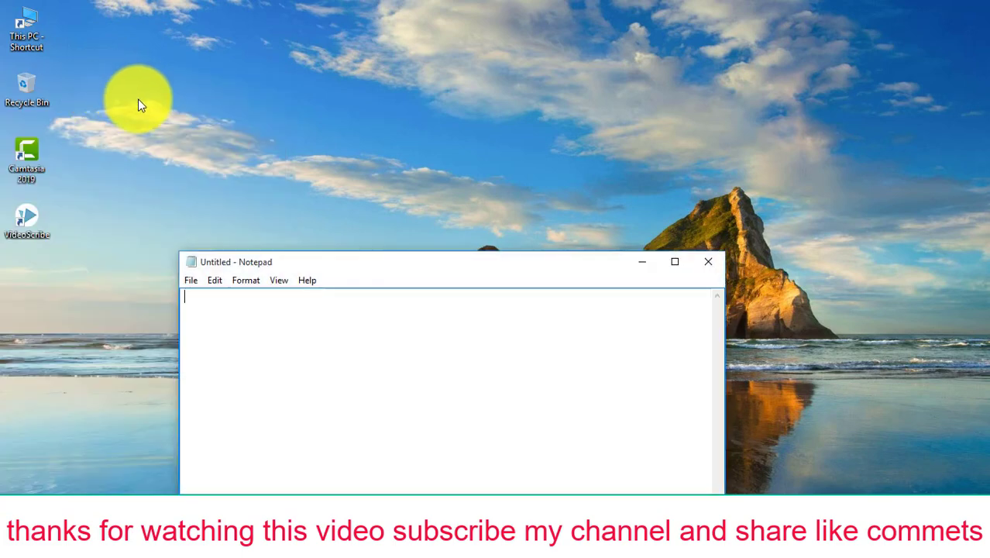
- Maximize Notepad, cancel an attempted Exit, then choose File > New to raise the save prompt
double_click(390, 263)
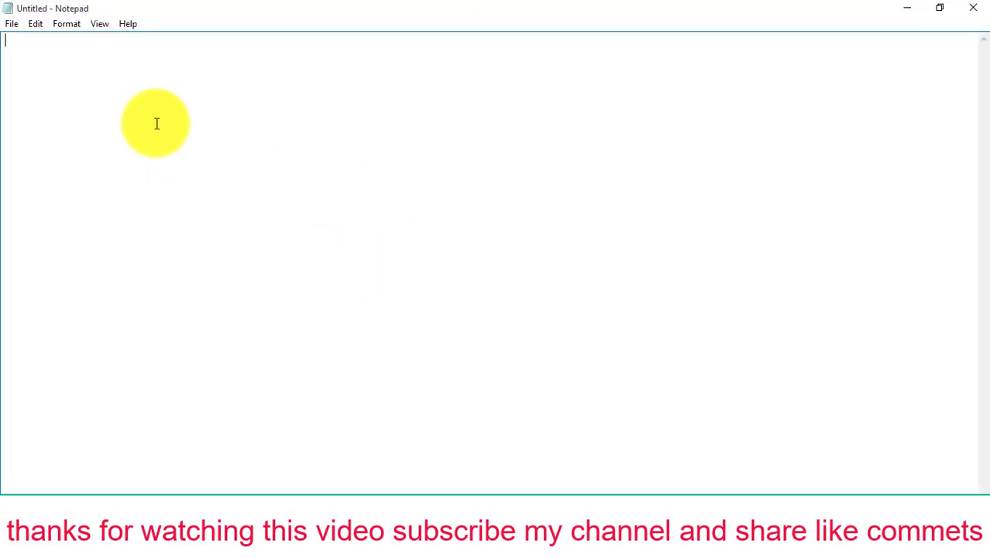
click(12, 24)
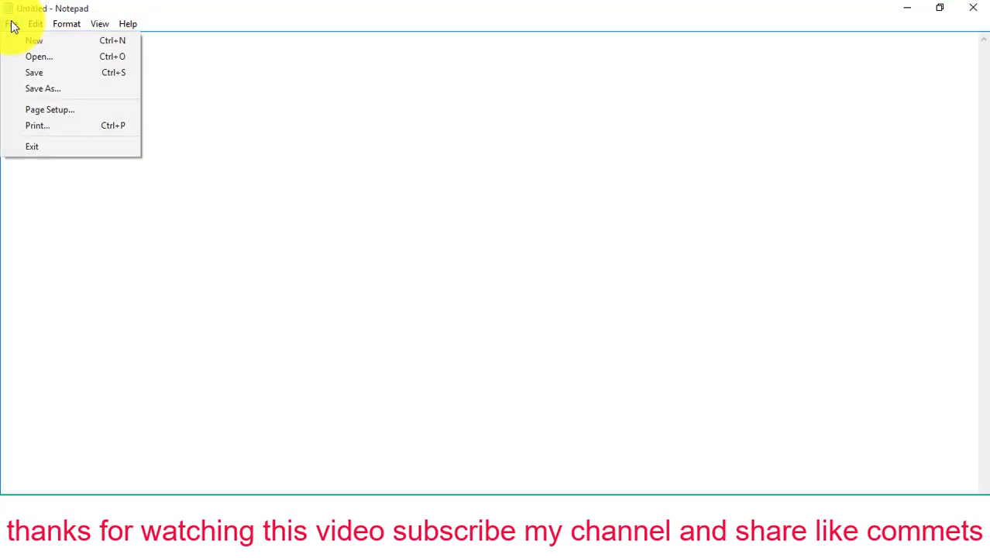
click(27, 147)
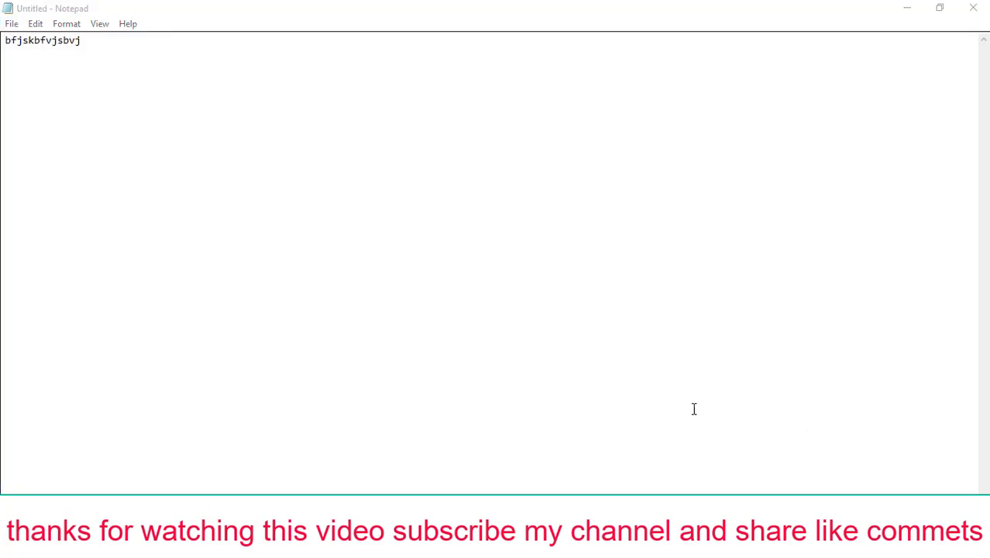
key(Escape)
click(11, 24)
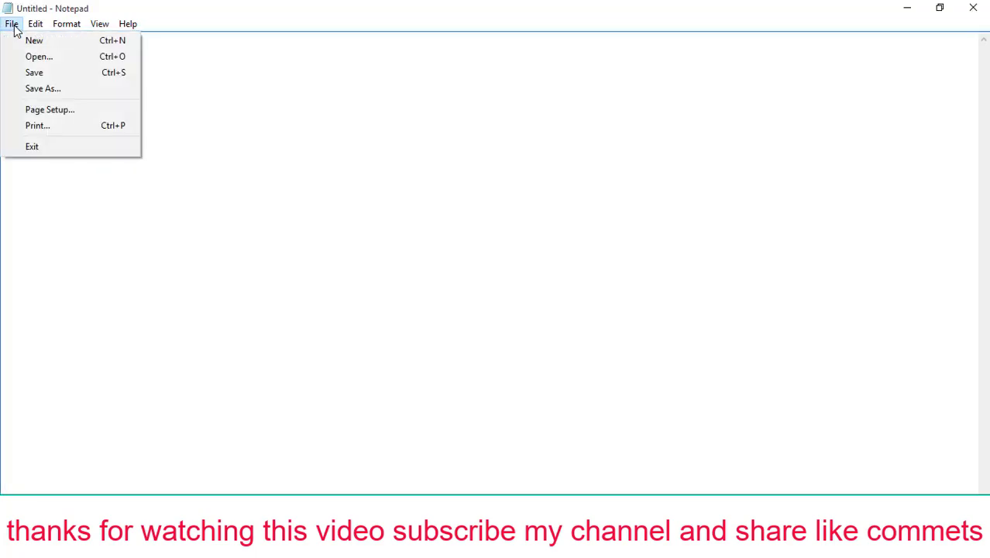
click(98, 45)
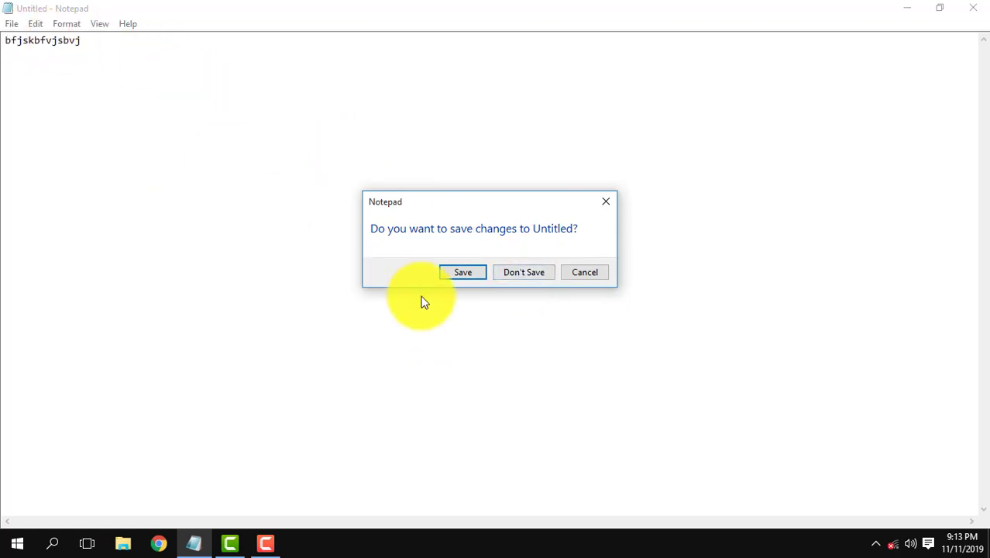
- Discard the unsaved text, then bring up the Open dialog showing the Desktop's text files
click(524, 279)
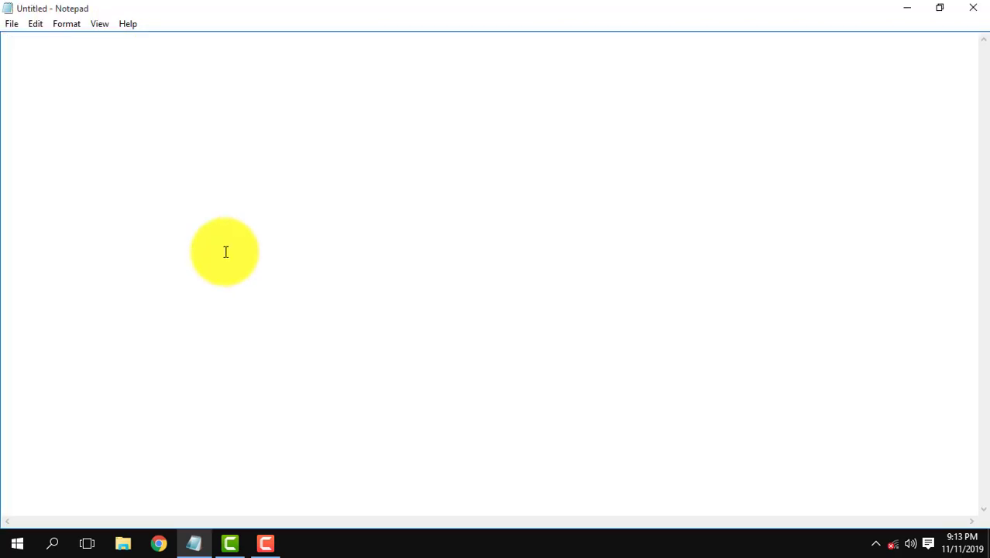
click(13, 27)
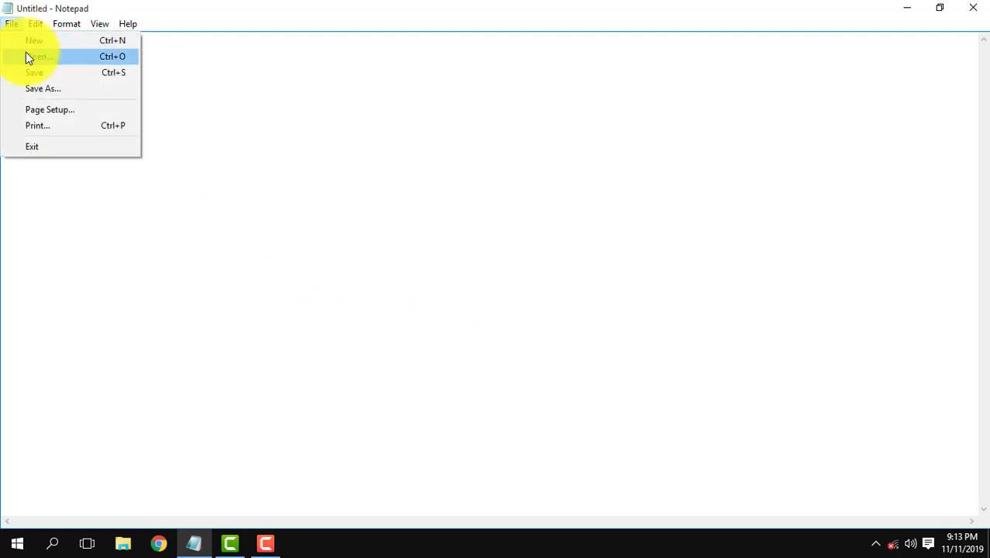
click(210, 78)
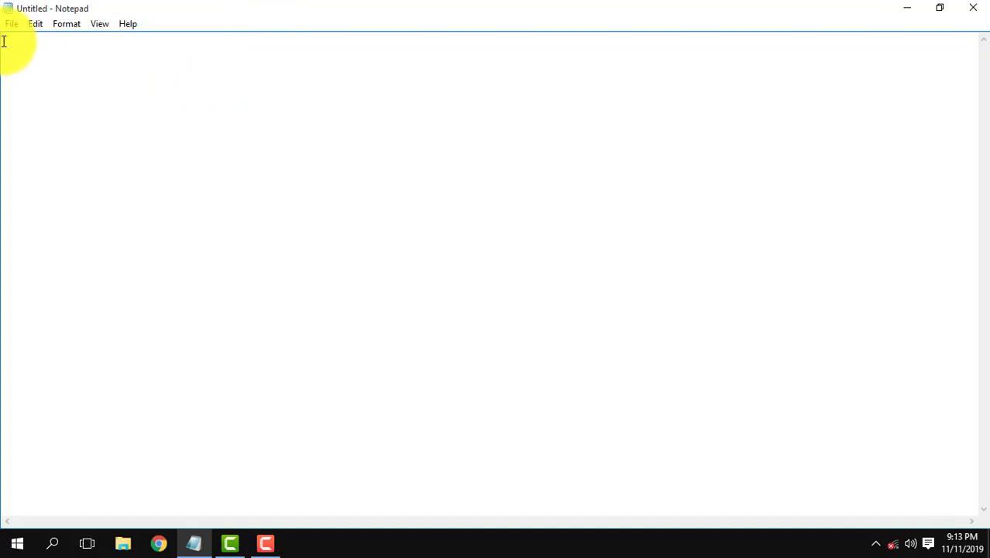
click(36, 24)
mouse_move(12, 24)
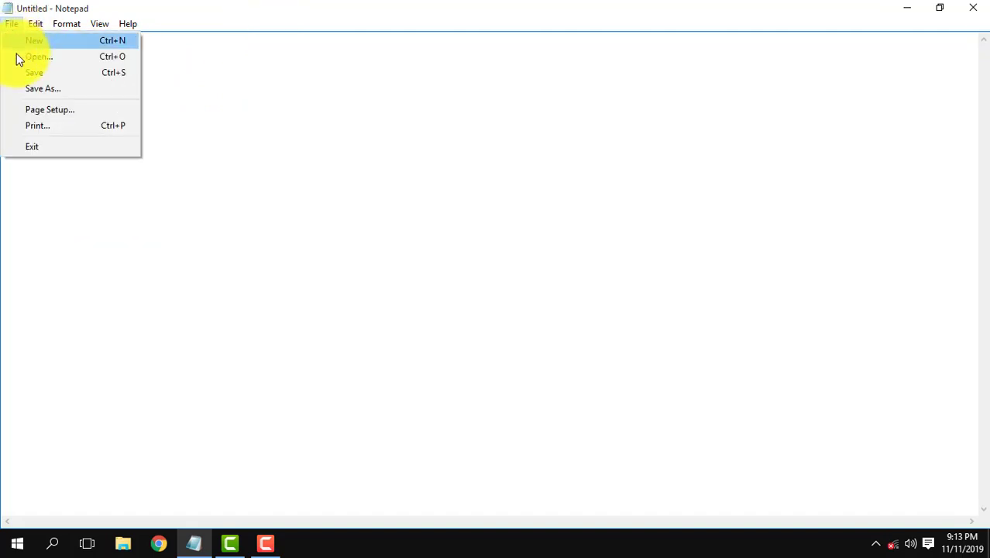
click(31, 56)
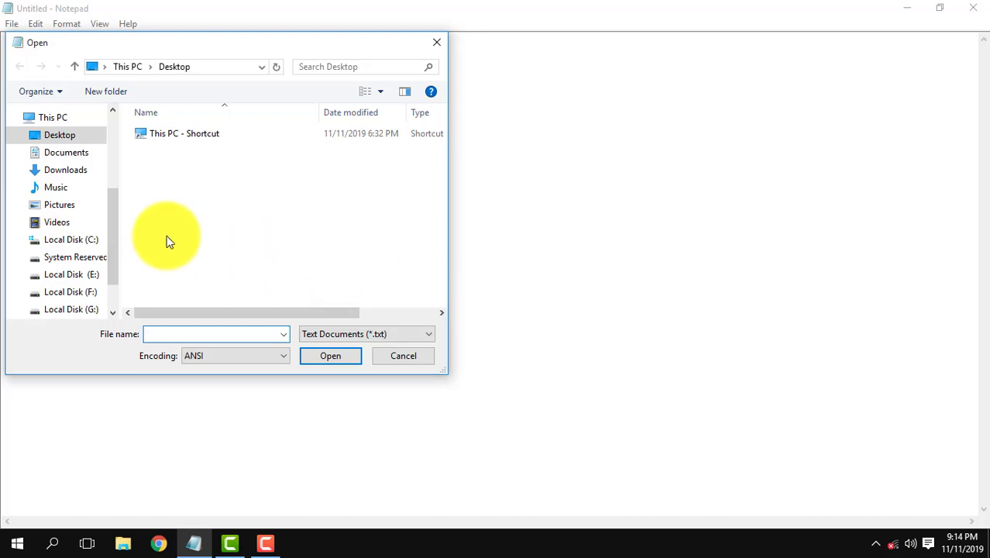
- Cancel the Open dialog without opening a file and show the File menu
click(413, 356)
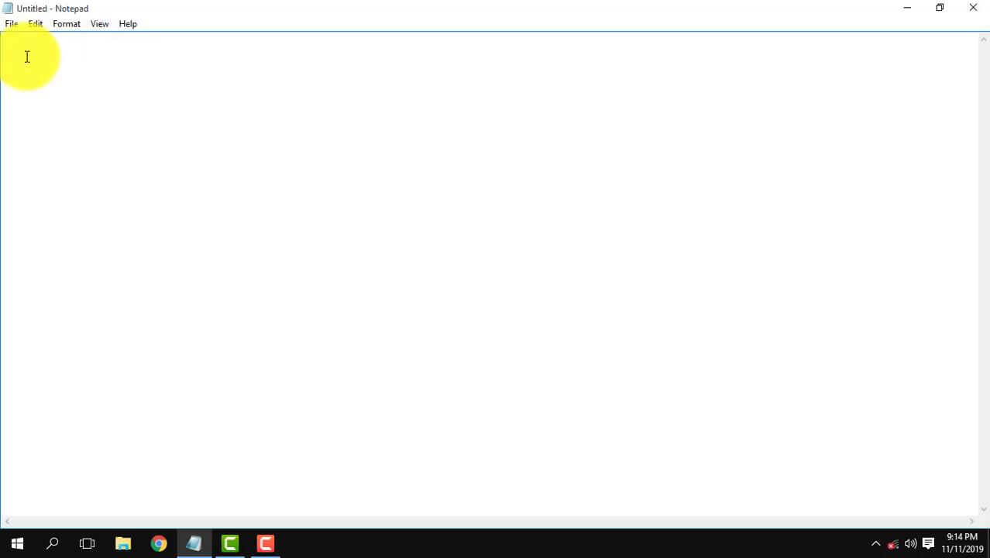
click(11, 23)
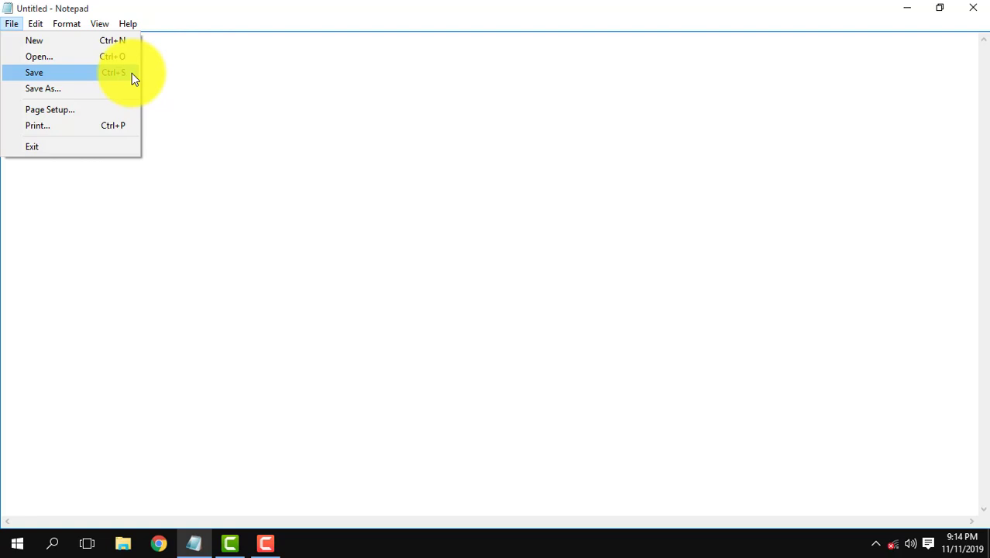
- Save the blank document to the Desktop under the name 'stalin'
click(131, 73)
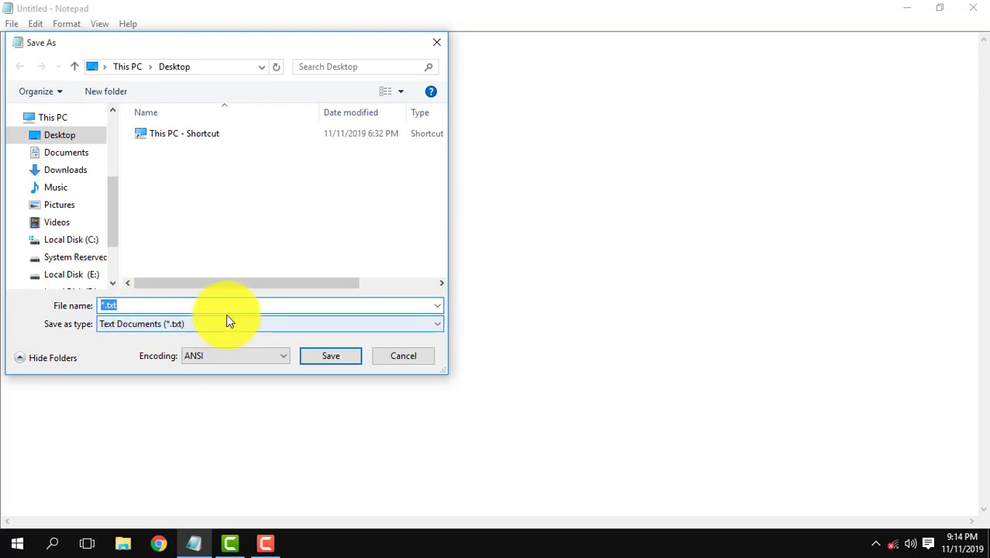
key(BackSpace)
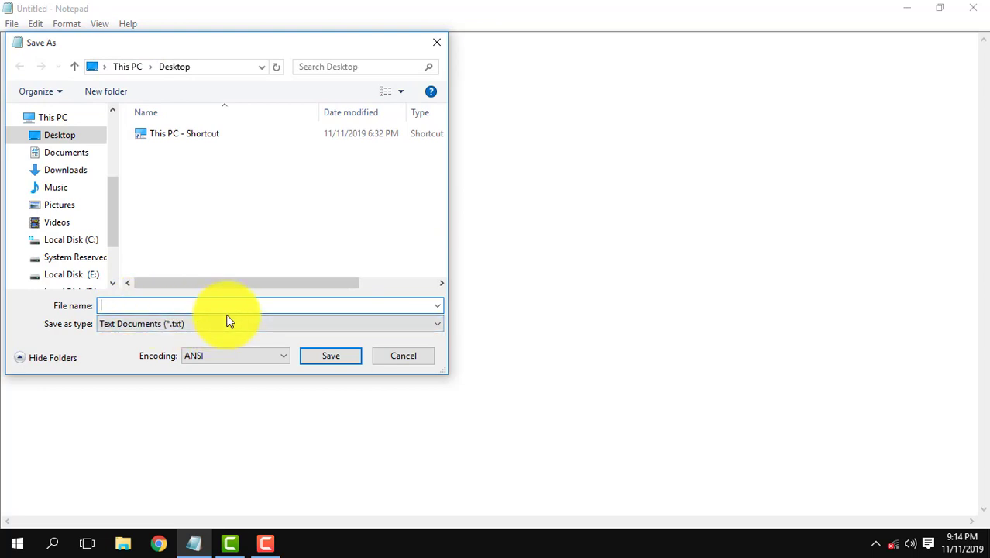
text(stalin)
click(311, 355)
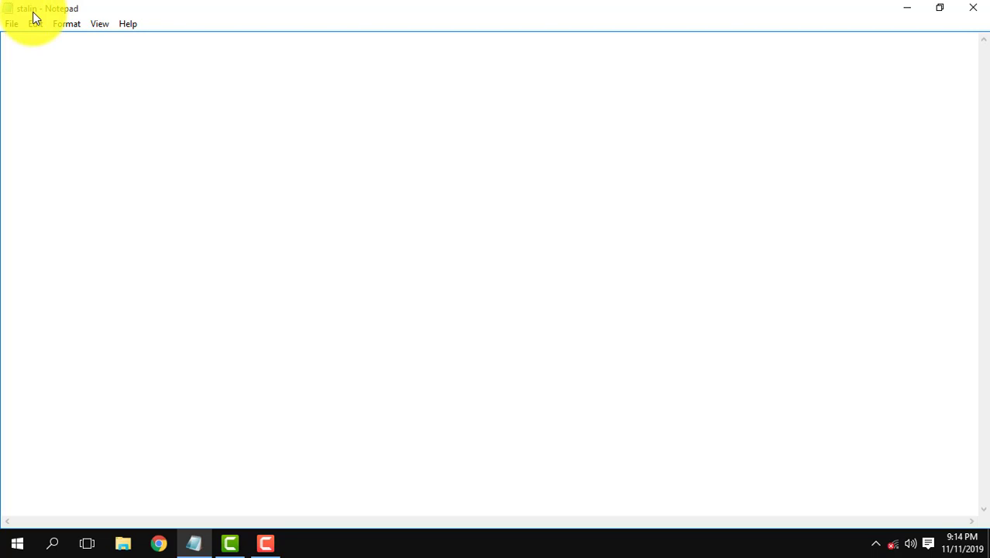
click(11, 24)
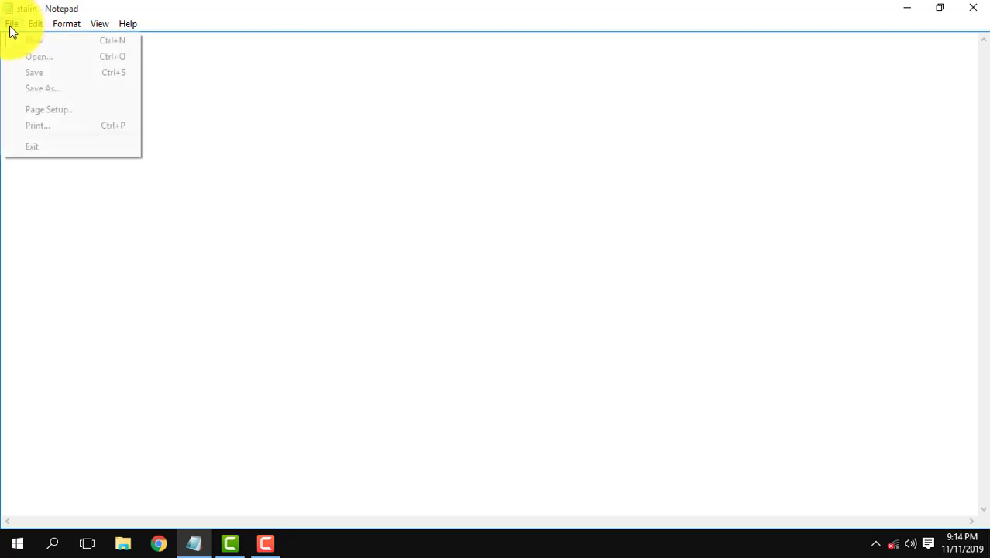
click(50, 91)
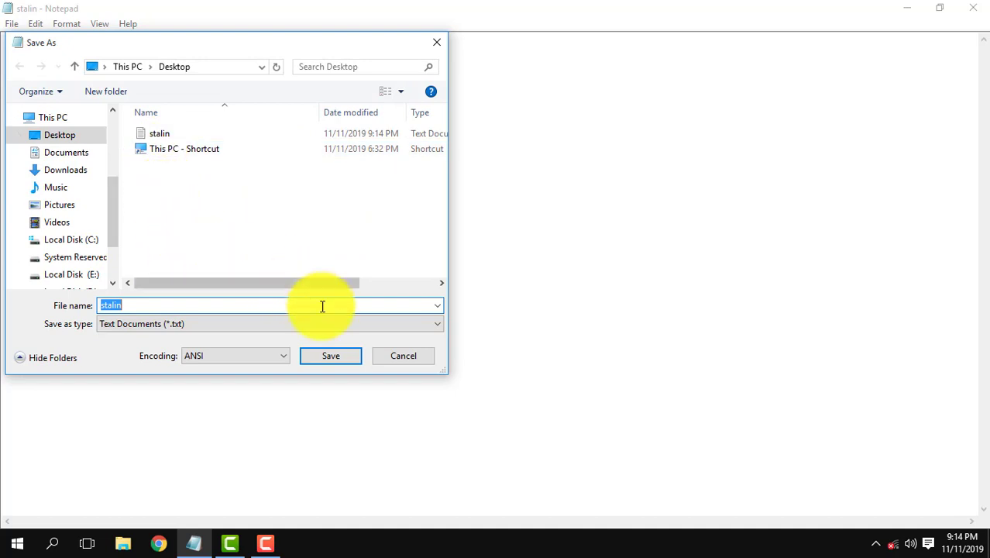
click(381, 355)
click(12, 25)
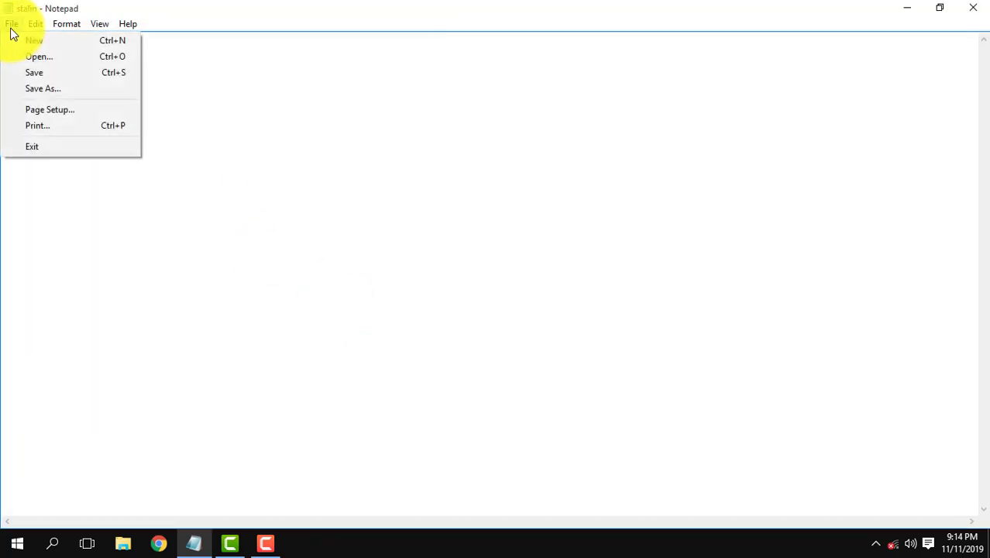
click(252, 99)
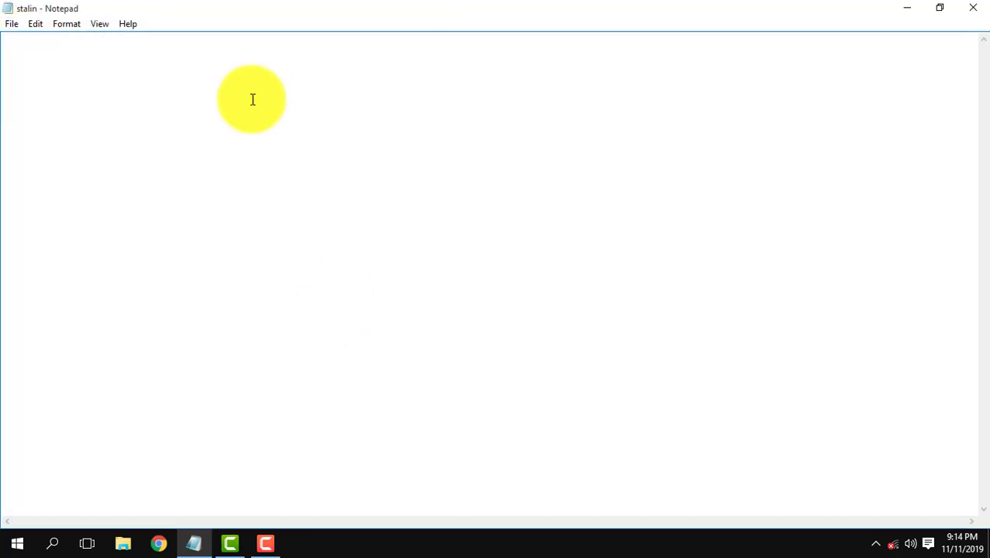
click(12, 24)
click(42, 74)
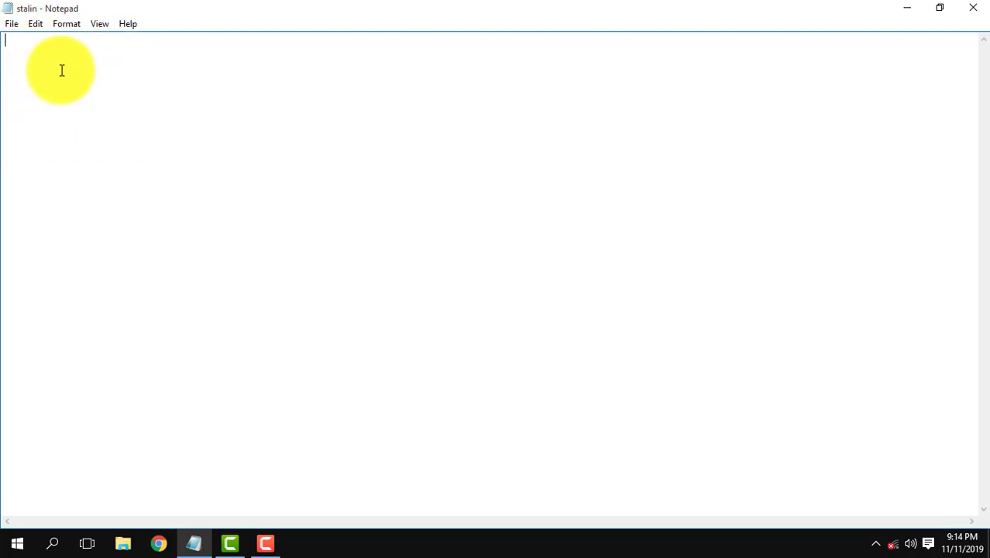
click(12, 24)
click(23, 72)
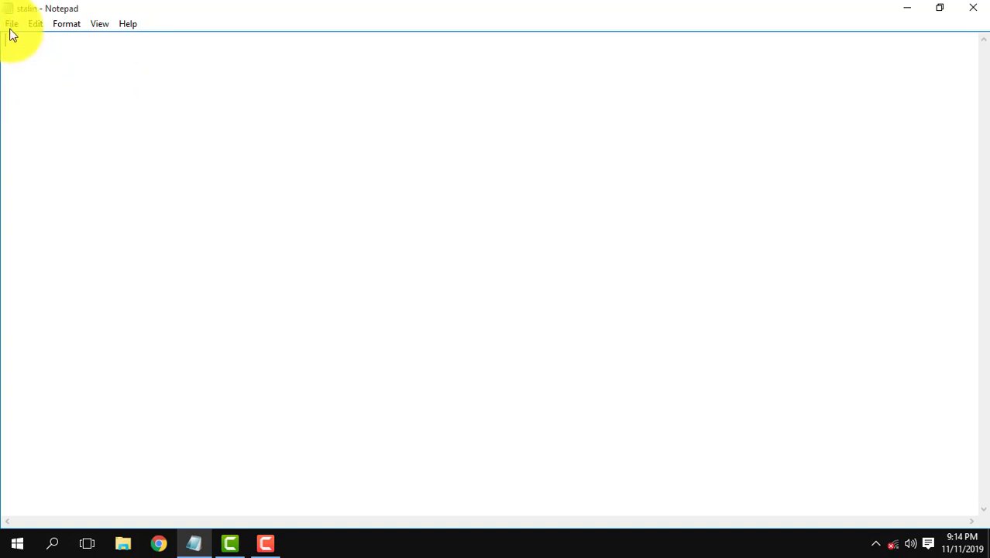
click(12, 24)
click(25, 57)
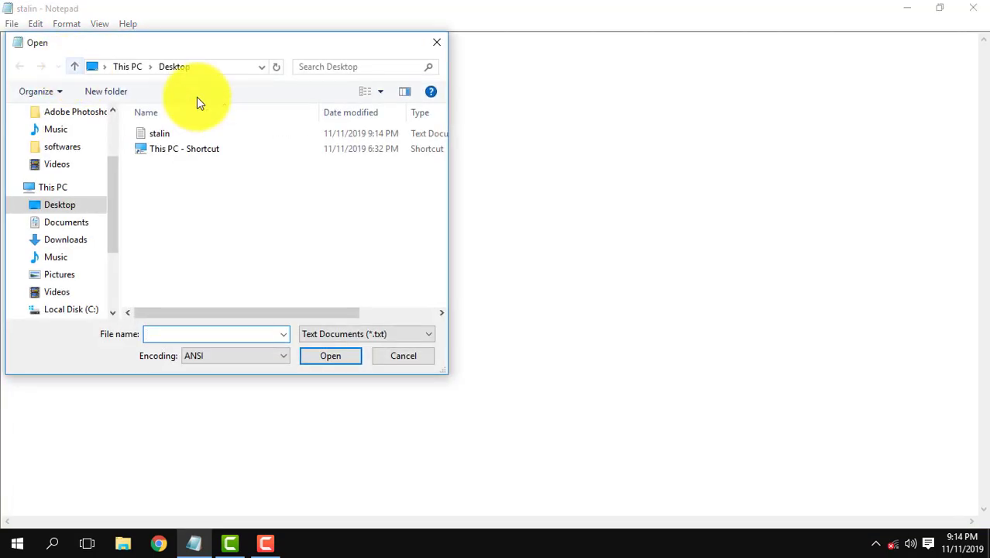
click(396, 358)
click(12, 25)
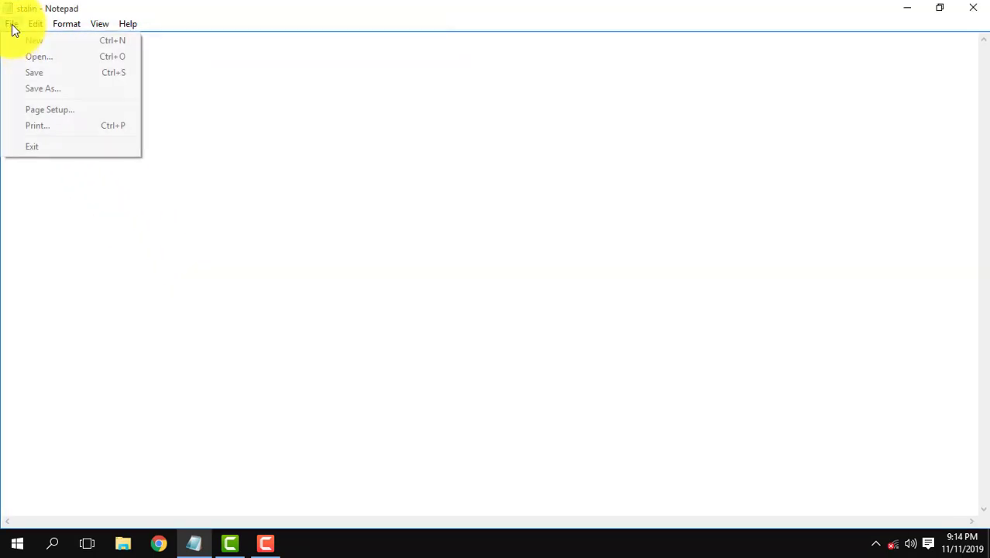
click(23, 72)
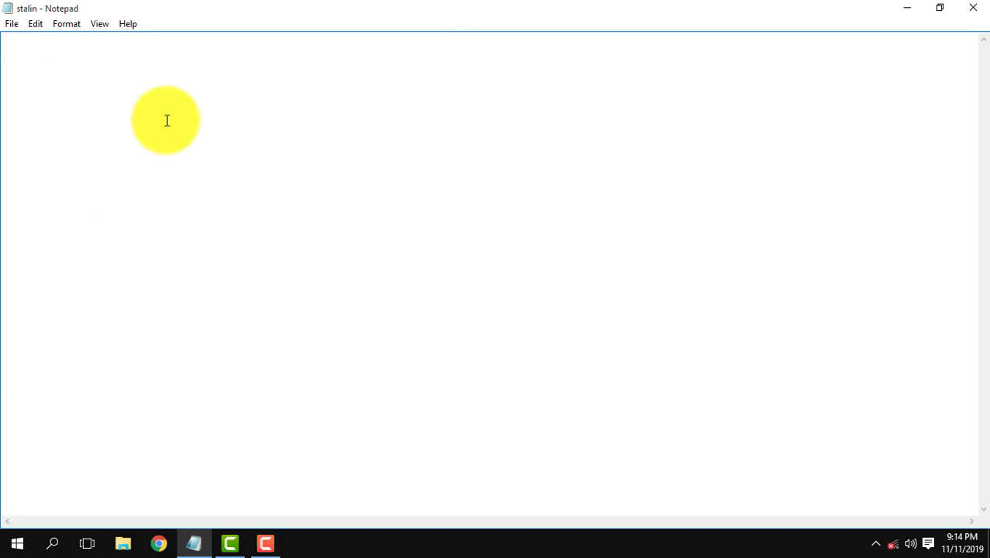
- Use Save As to store a copy on the Desktop named '007'
click(12, 26)
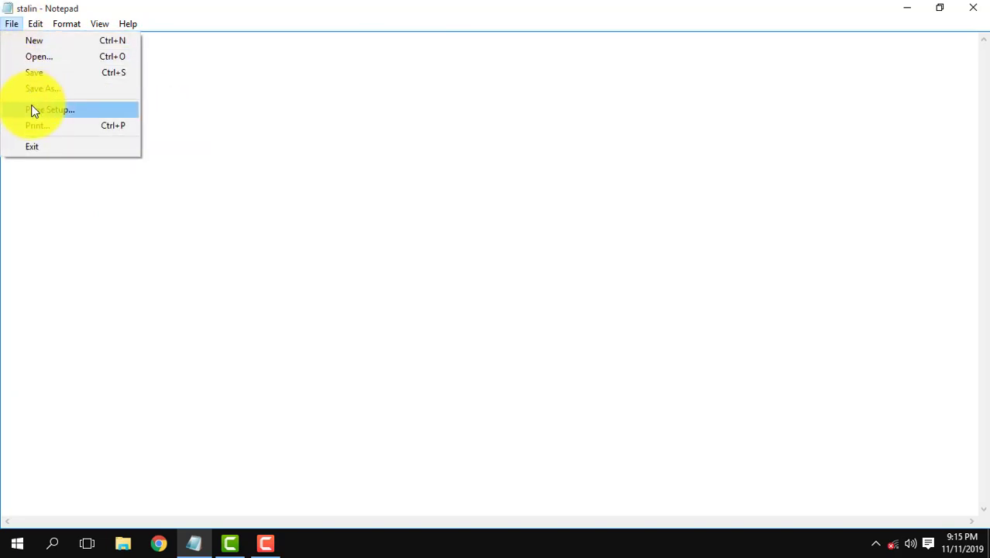
click(49, 90)
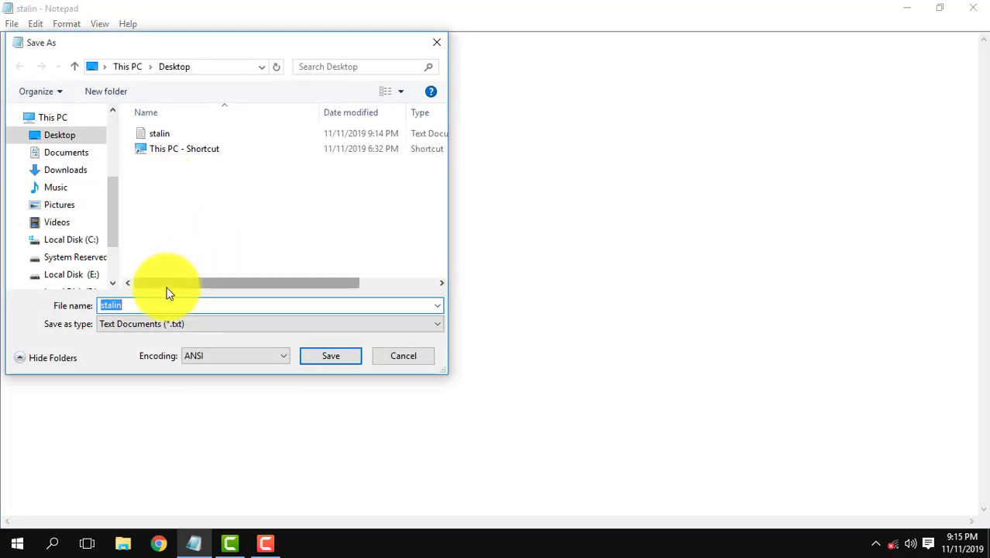
key(BackSpace)
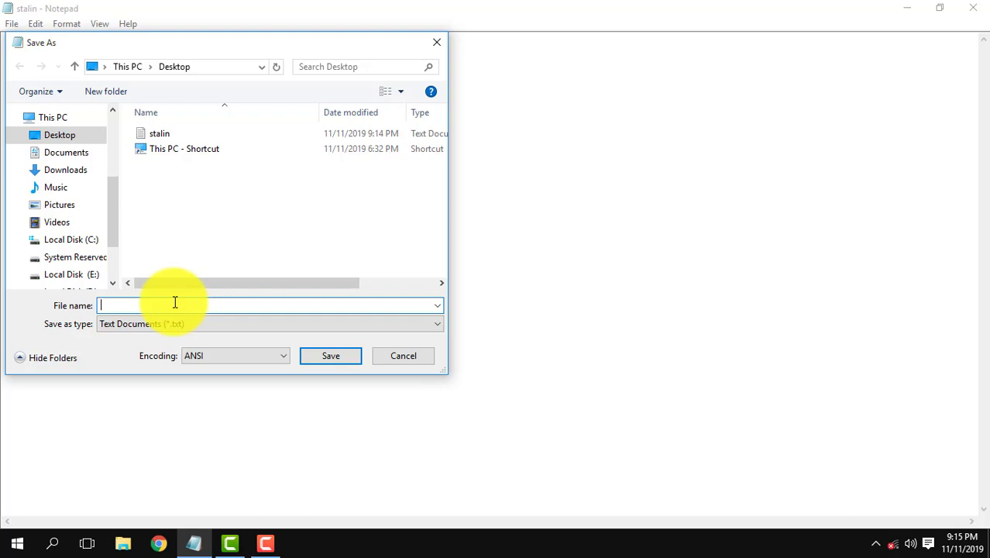
text(007)
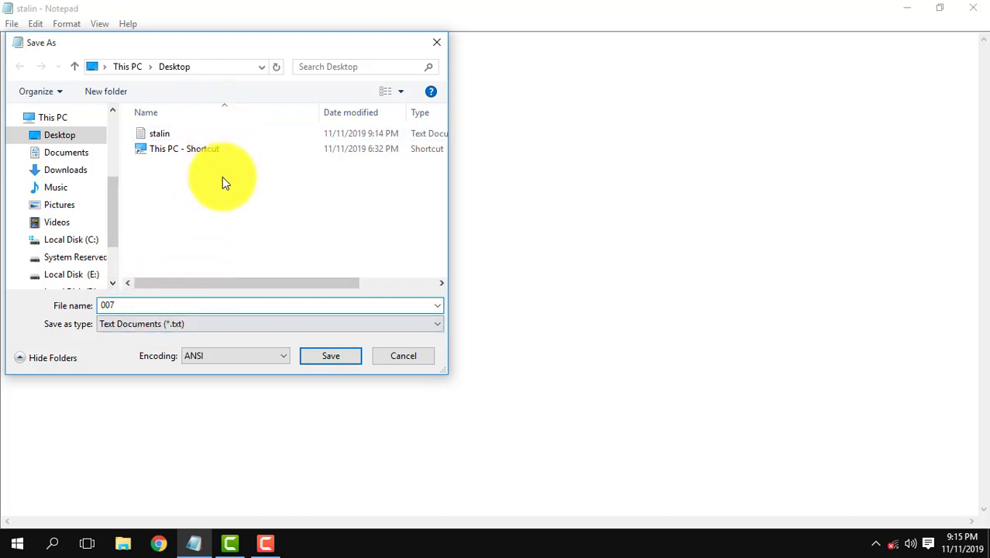
click(321, 357)
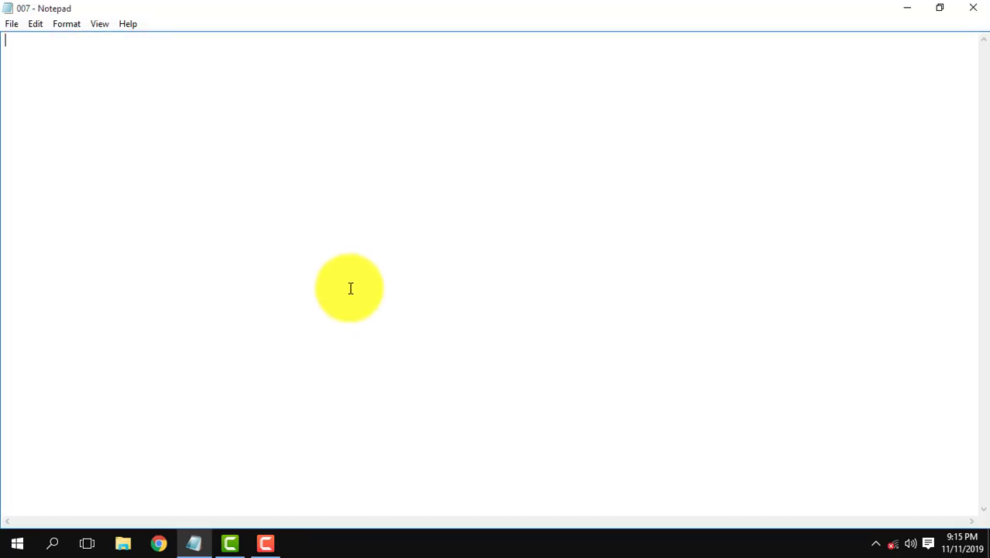
- Open Page Setup, move the dialog into view, and set the paper size to A4
click(15, 28)
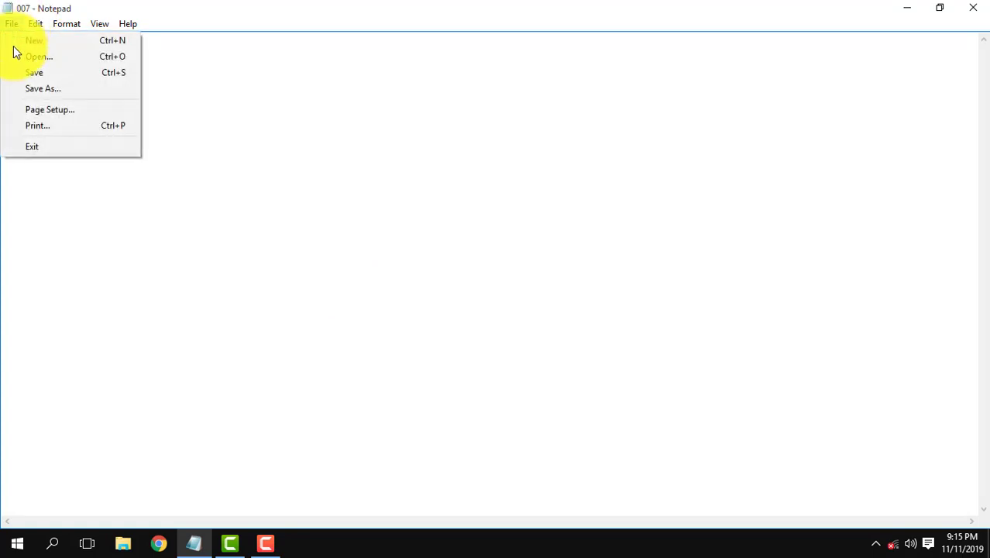
click(55, 113)
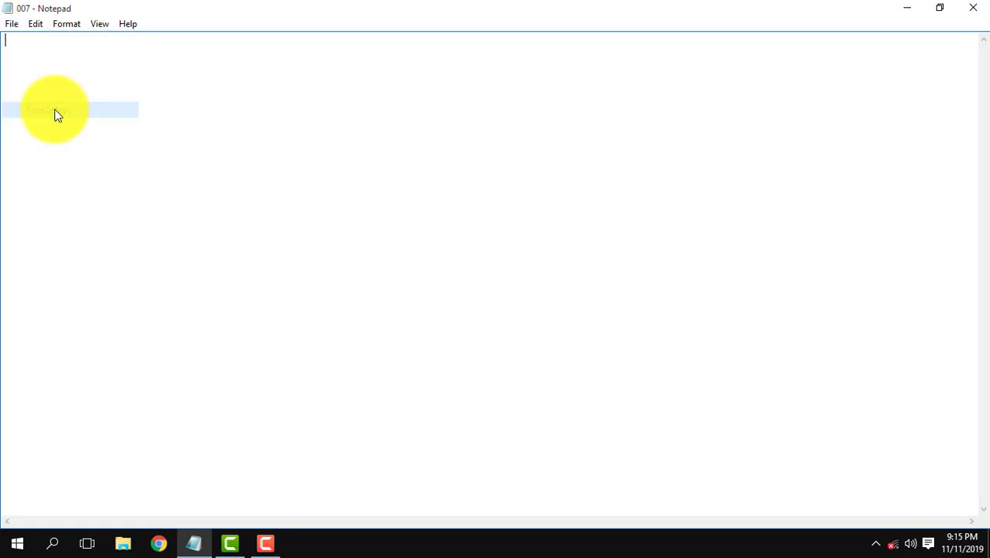
drag(262, 42, 413, 88)
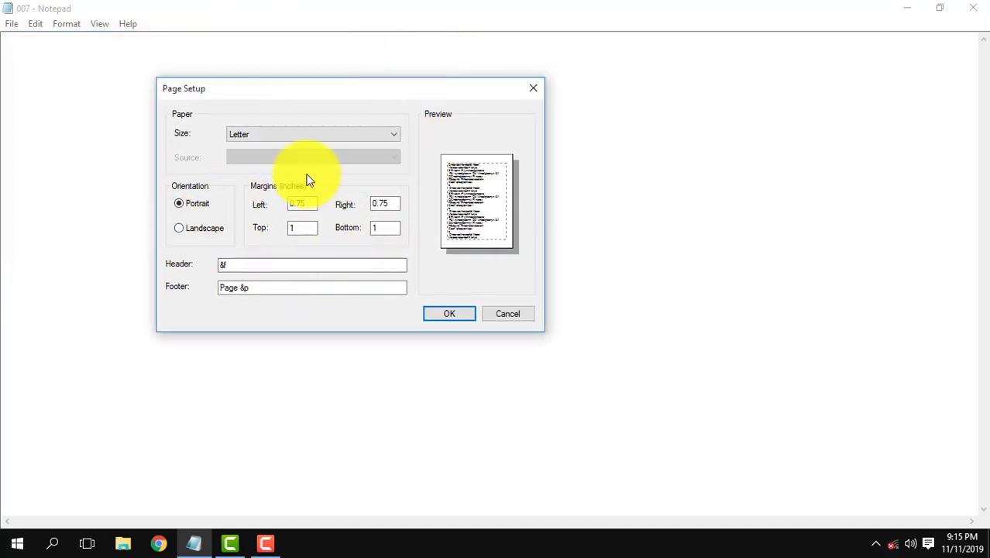
click(353, 143)
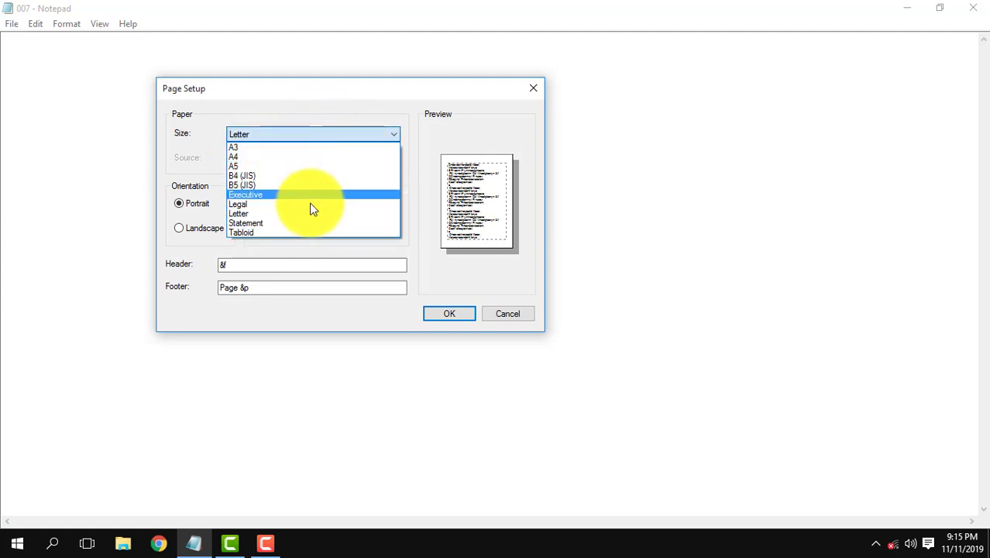
click(289, 158)
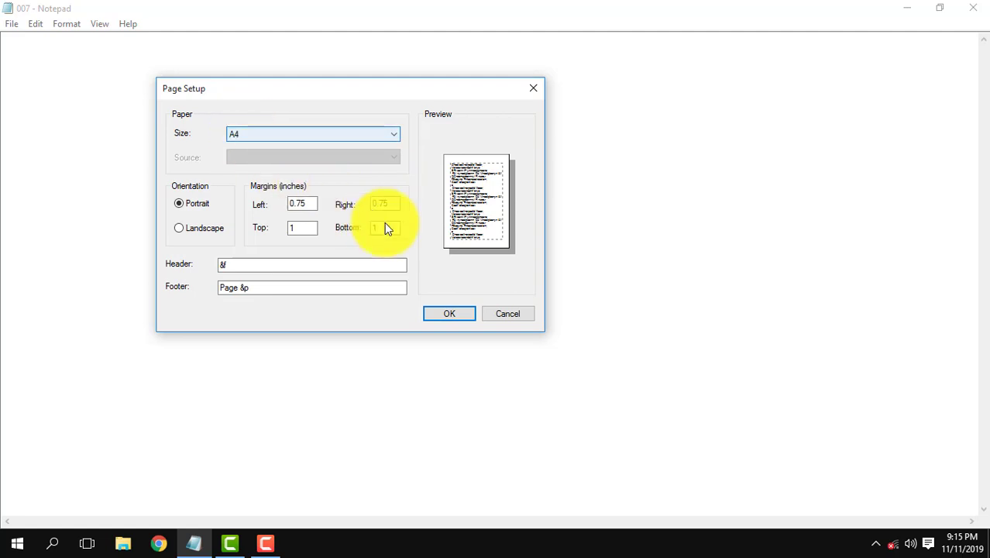
- Toggle the page between Landscape and Portrait, finishing on Portrait
click(195, 228)
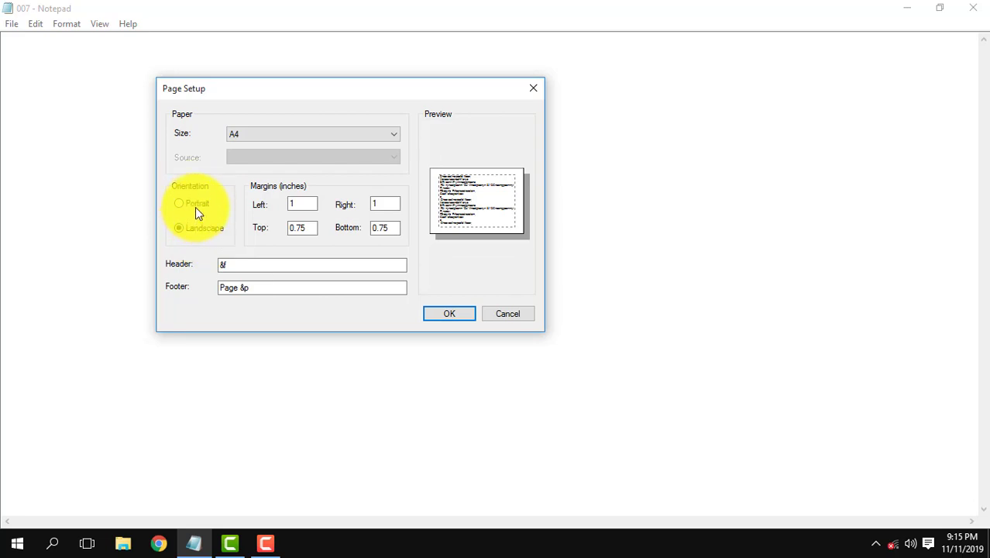
key(Up)
key(Down)
key(Up)
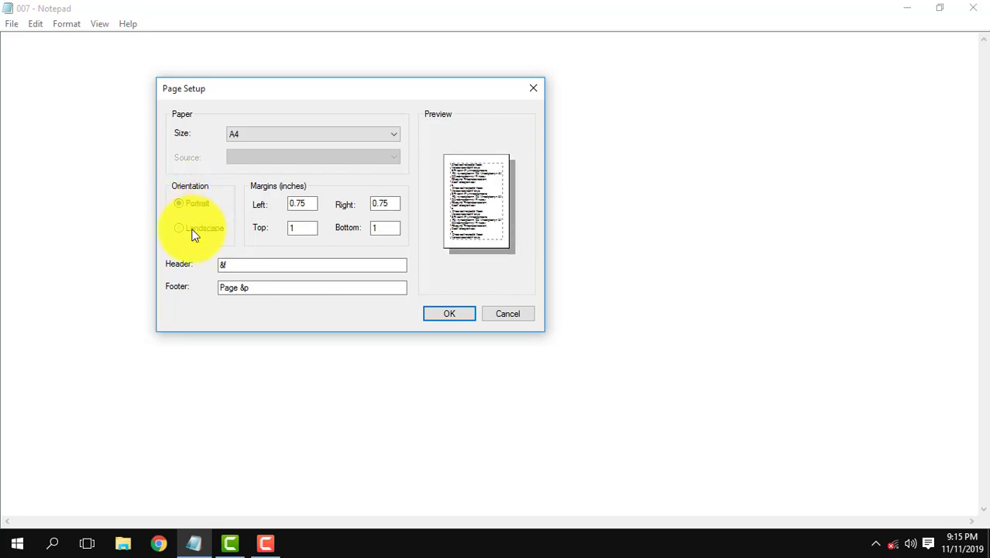
click(194, 231)
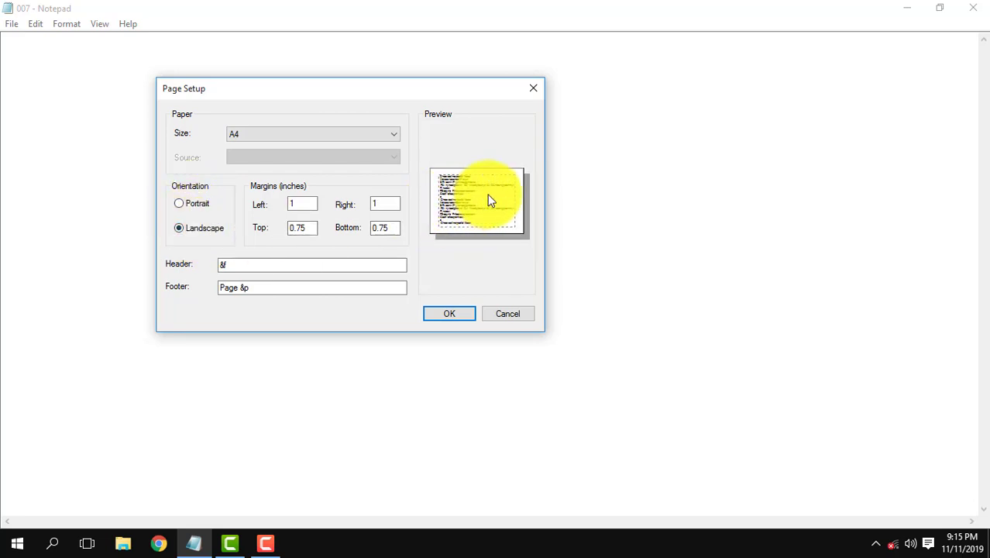
click(196, 203)
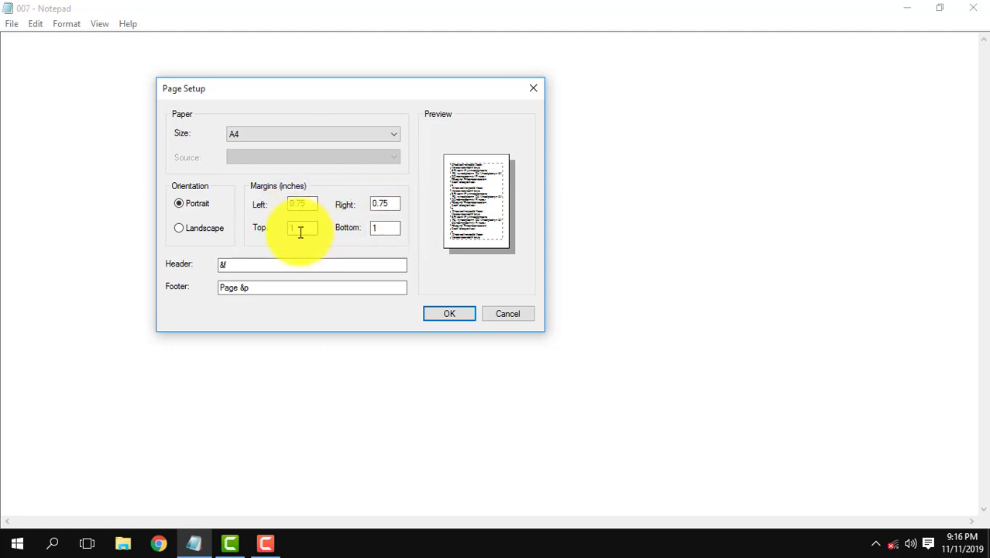
- Set the top and bottom margins to 0.75 inch and switch orientation to Landscape
click(301, 230)
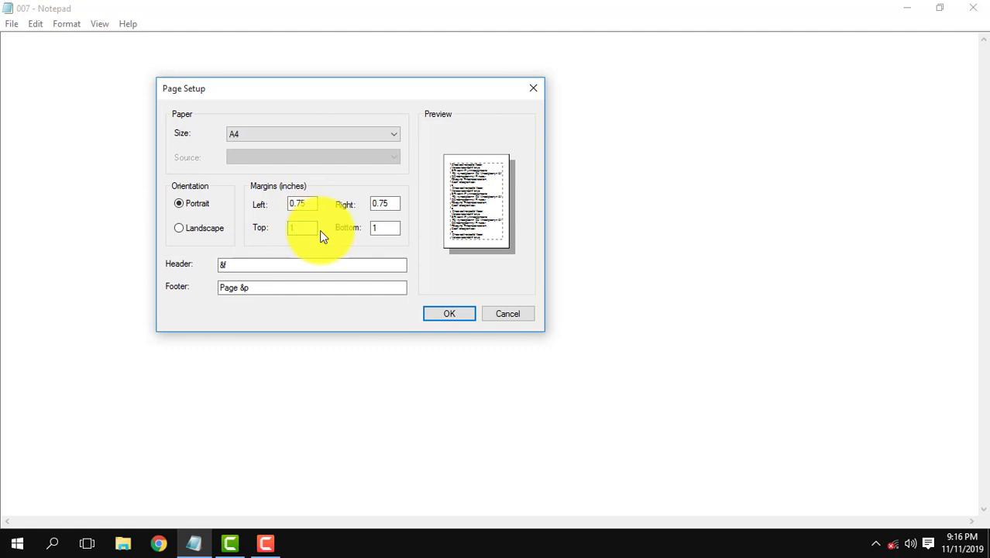
key(BackSpace)
text(0)
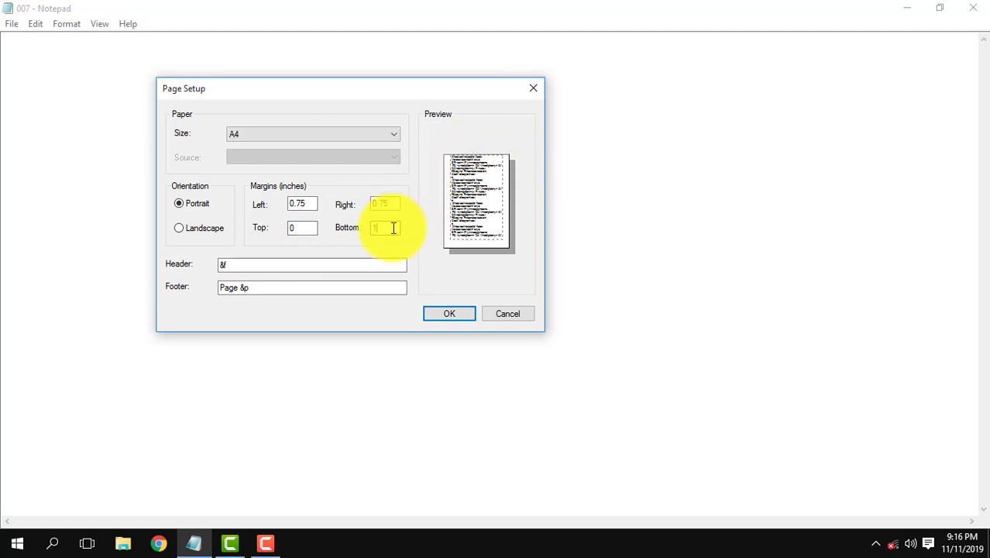
key(BackSpace)
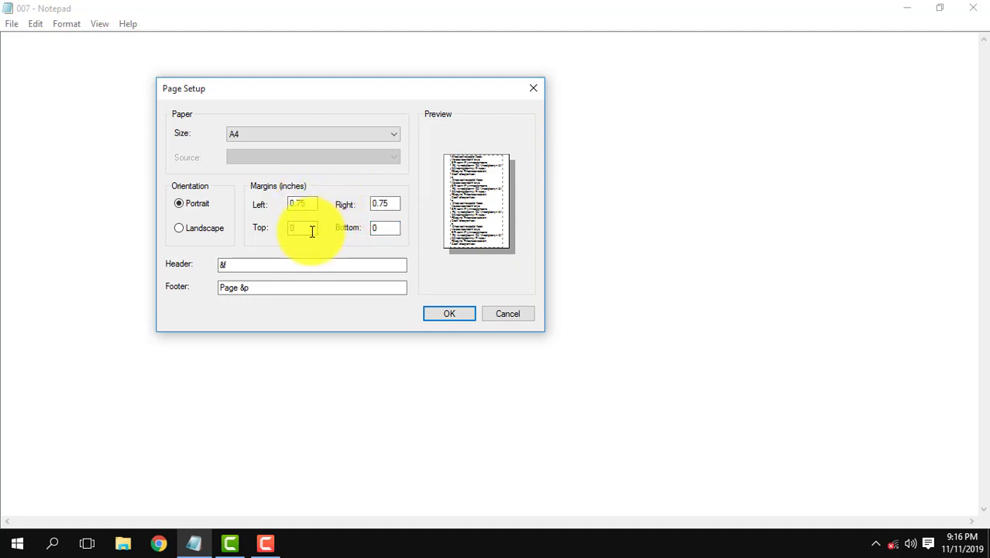
text(.75)
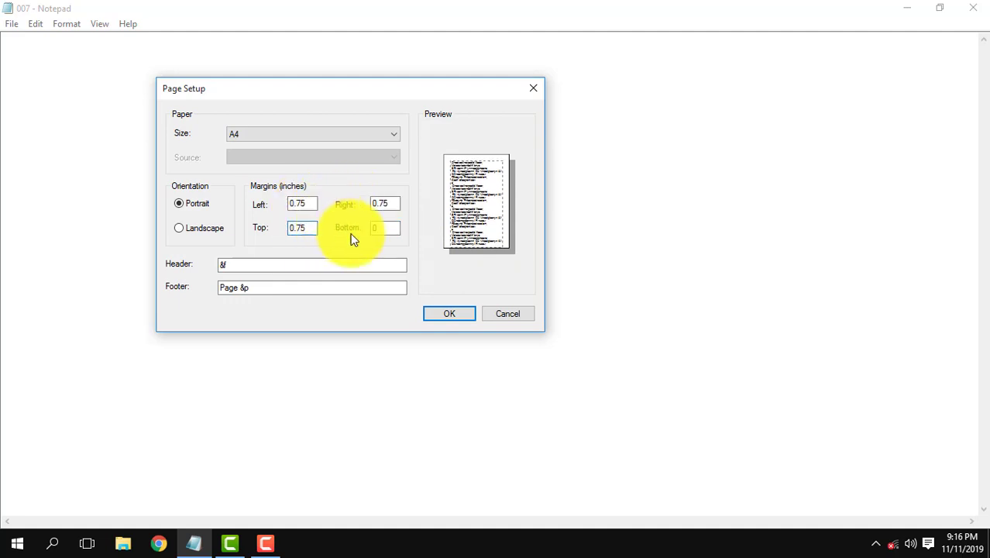
text(.75)
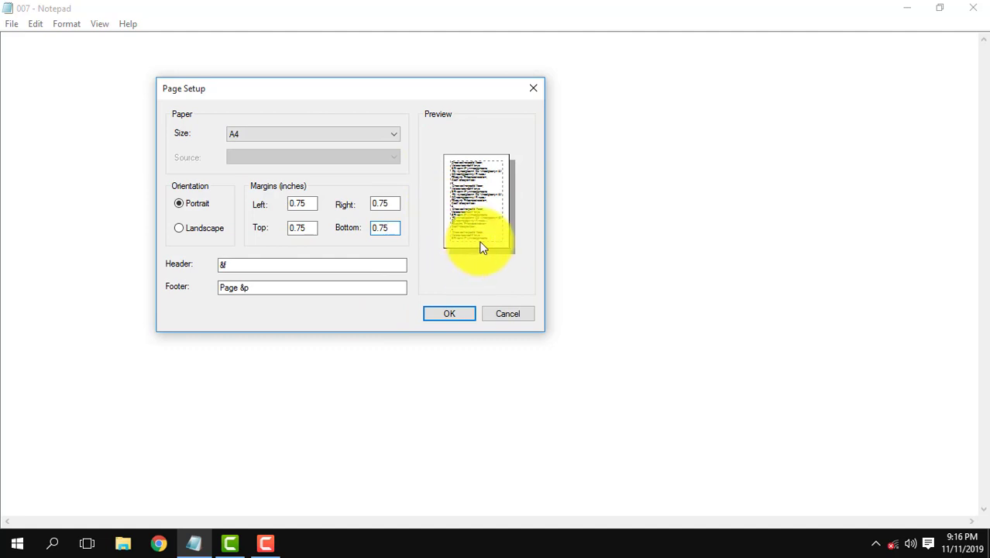
click(216, 233)
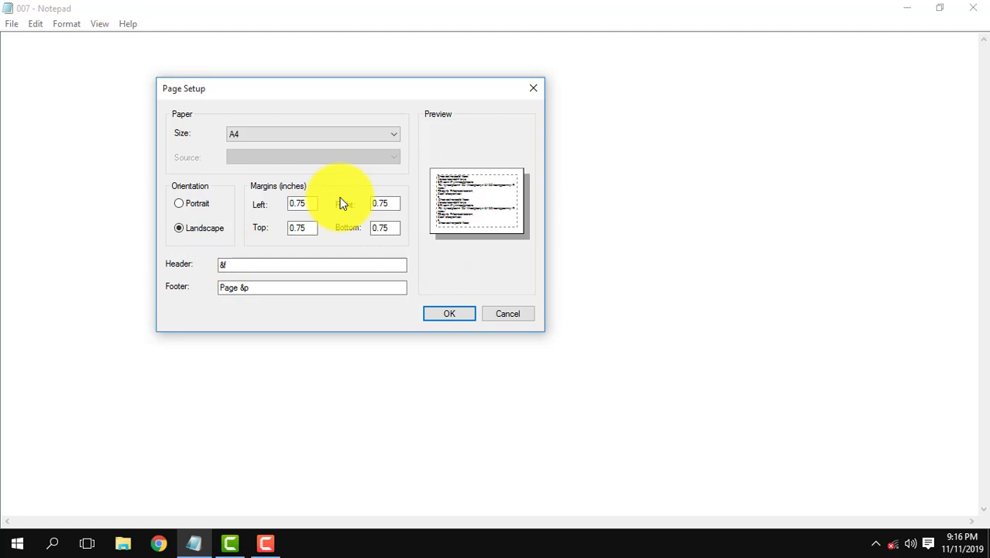
- Edit the page header, erase the footer text and type 'dq3e', then apply the page setup
click(262, 264)
text(vjnnd)
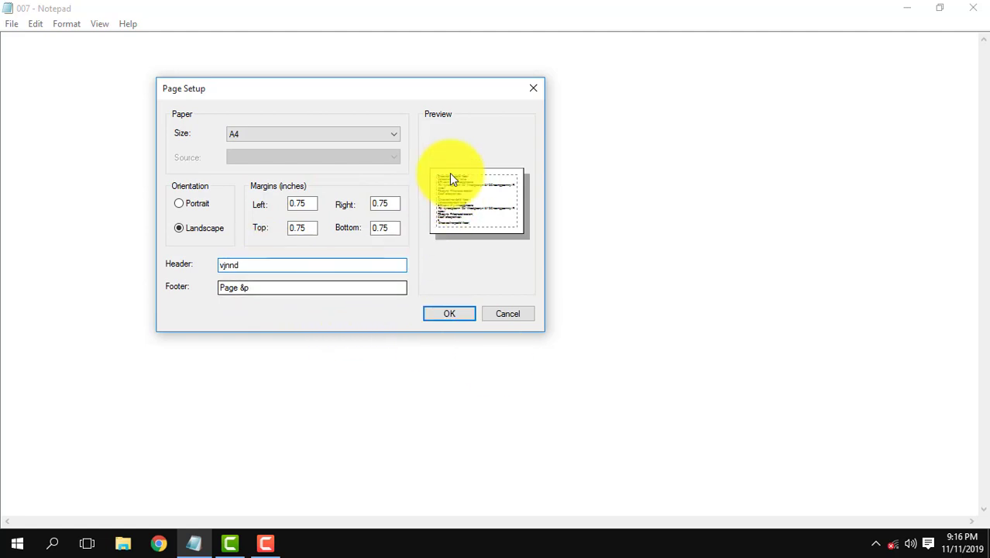
click(290, 287)
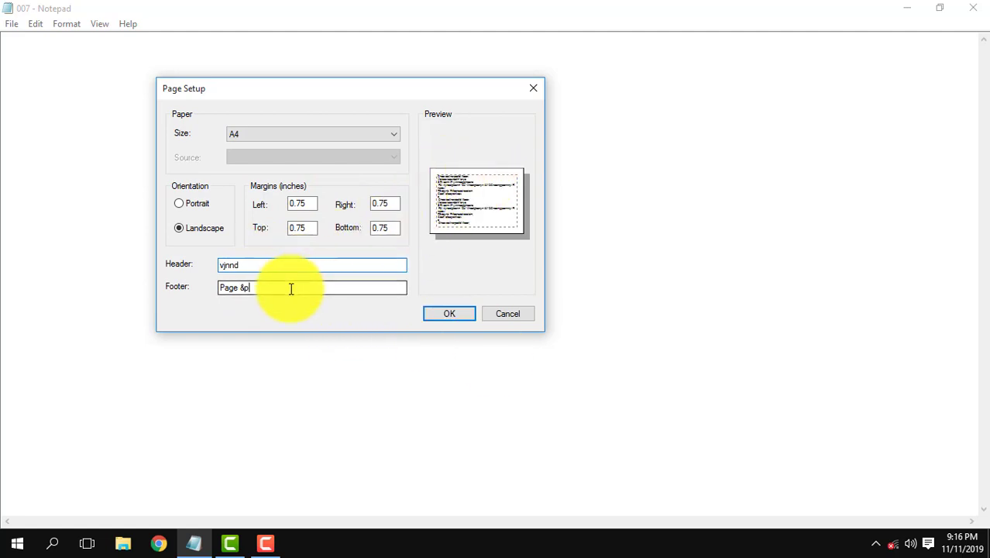
key(BackSpace)
key(BackSpace)
key(BackSpace)
key(BackSpace)
key(BackSpace)
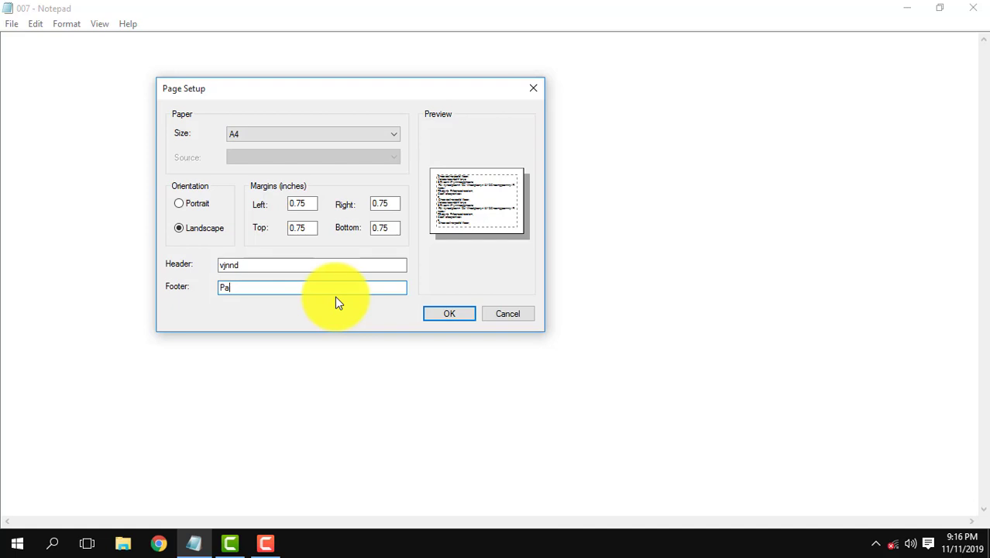
key(BackSpace)
key(BackSpace)
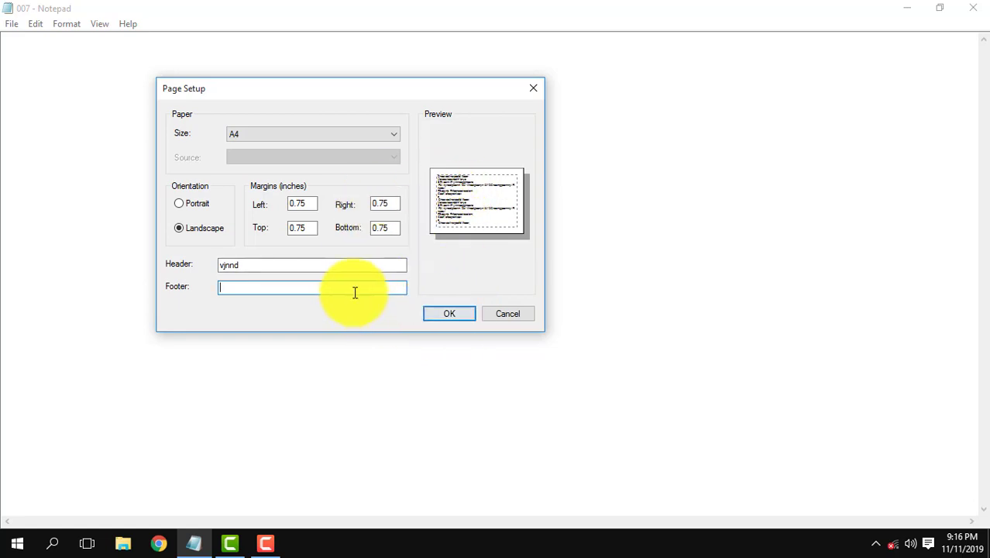
text(dq3e)
click(438, 313)
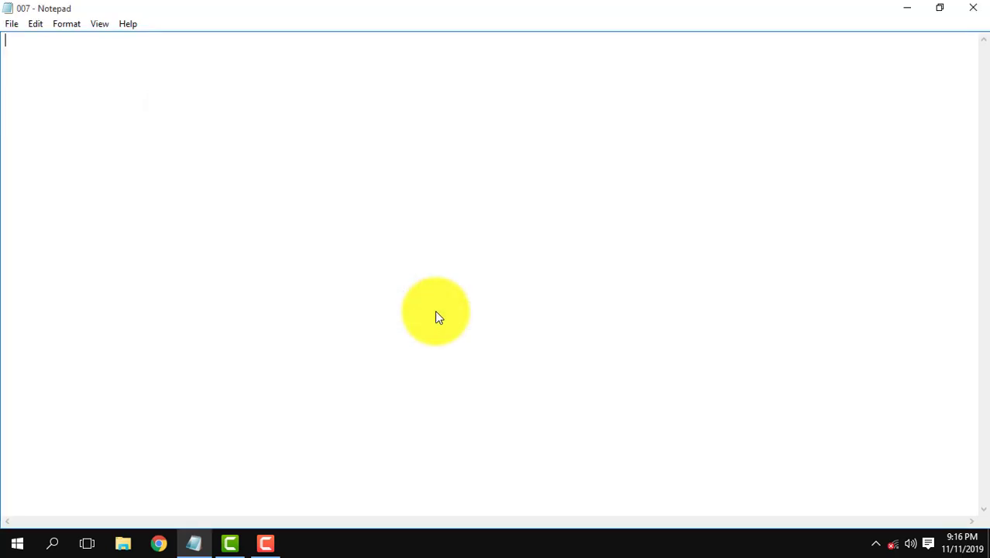
click(11, 24)
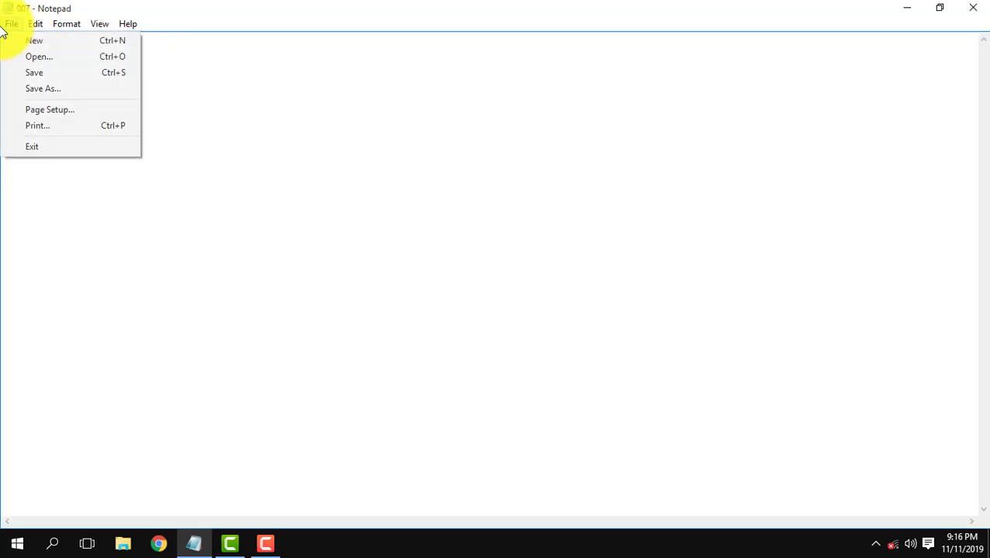
click(52, 126)
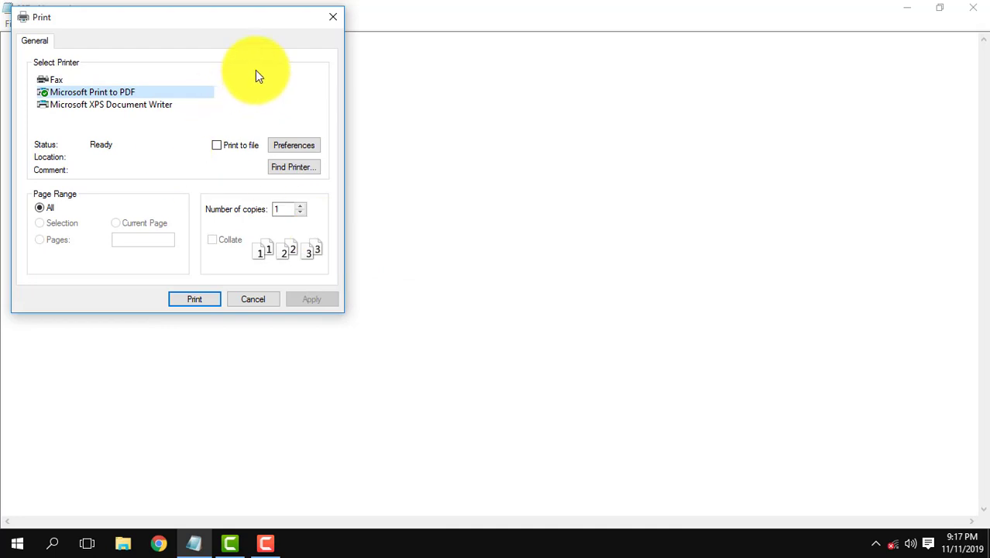
drag(238, 18, 559, 87)
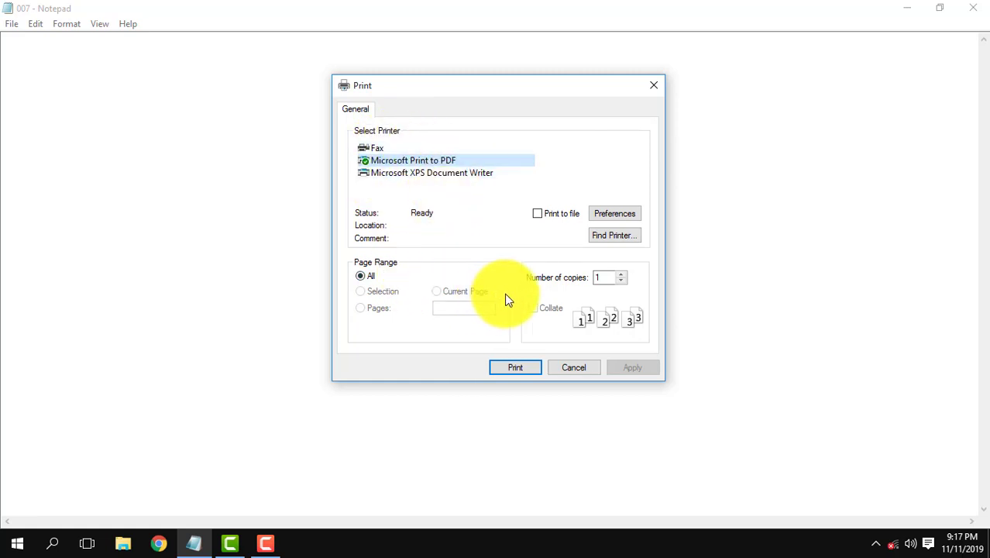
click(655, 86)
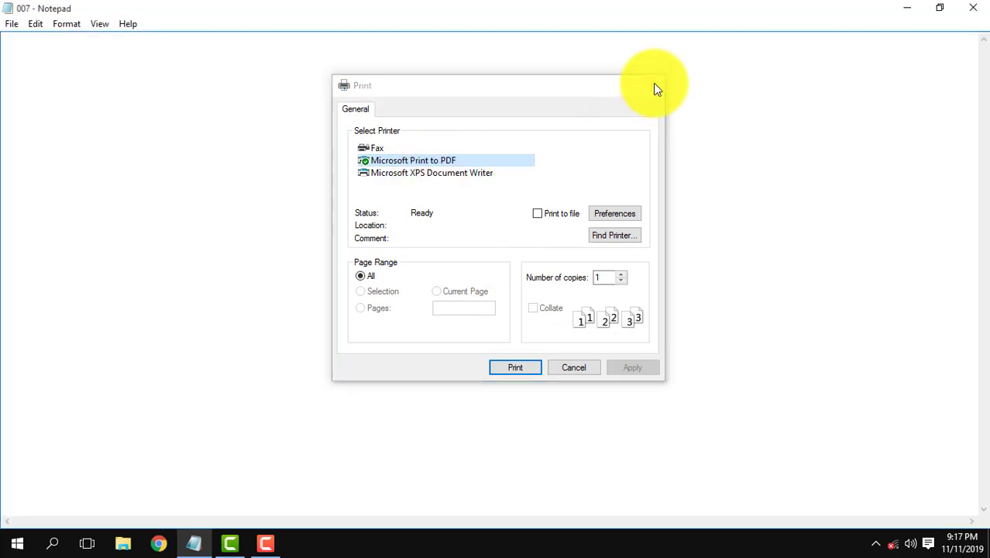
click(13, 24)
click(34, 124)
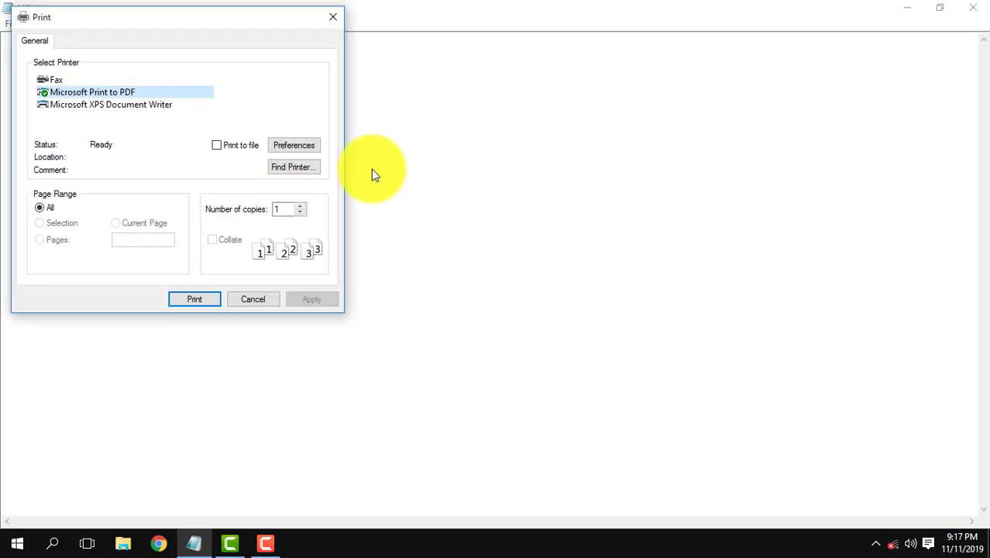
click(56, 79)
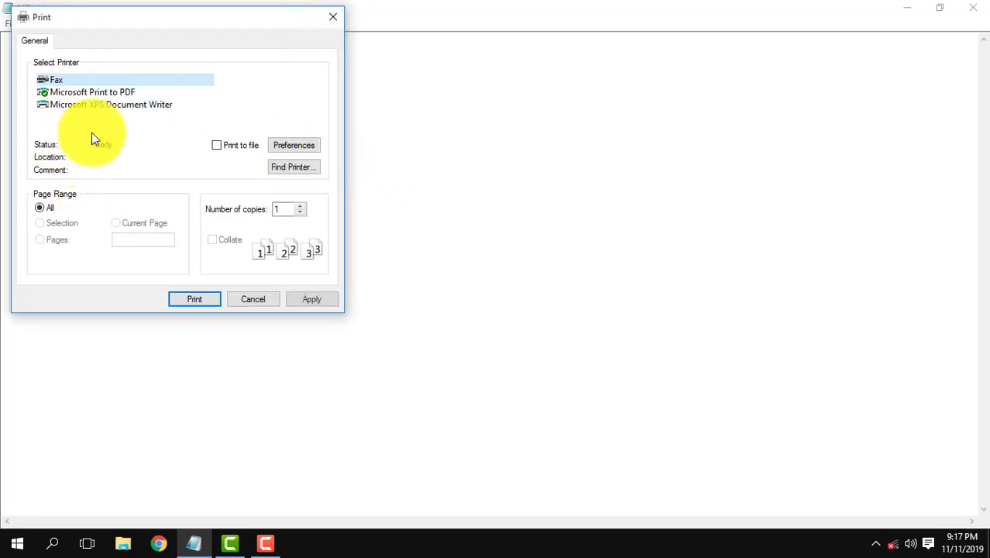
click(330, 18)
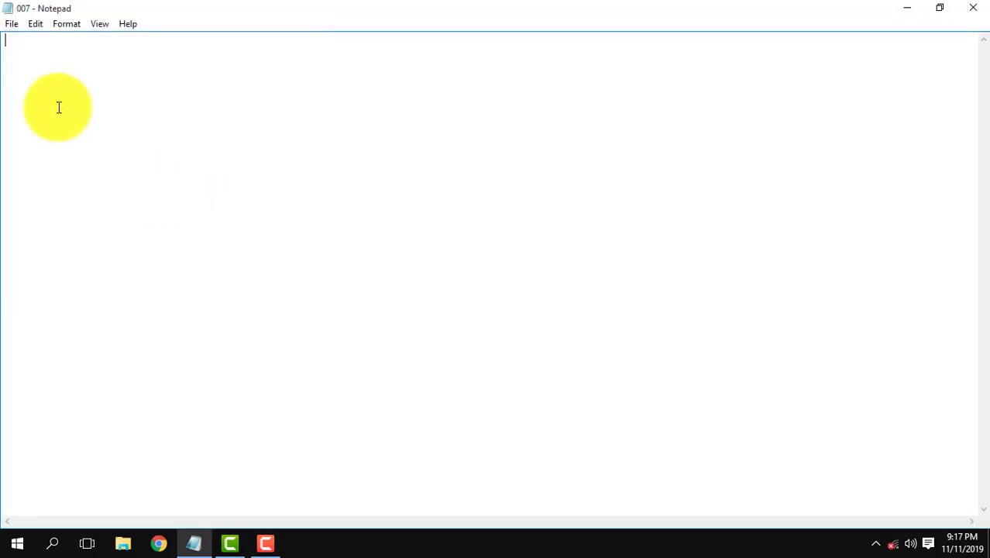
click(36, 24)
- Browse the File and Edit menus, then type a line of random letters and select it all
click(12, 31)
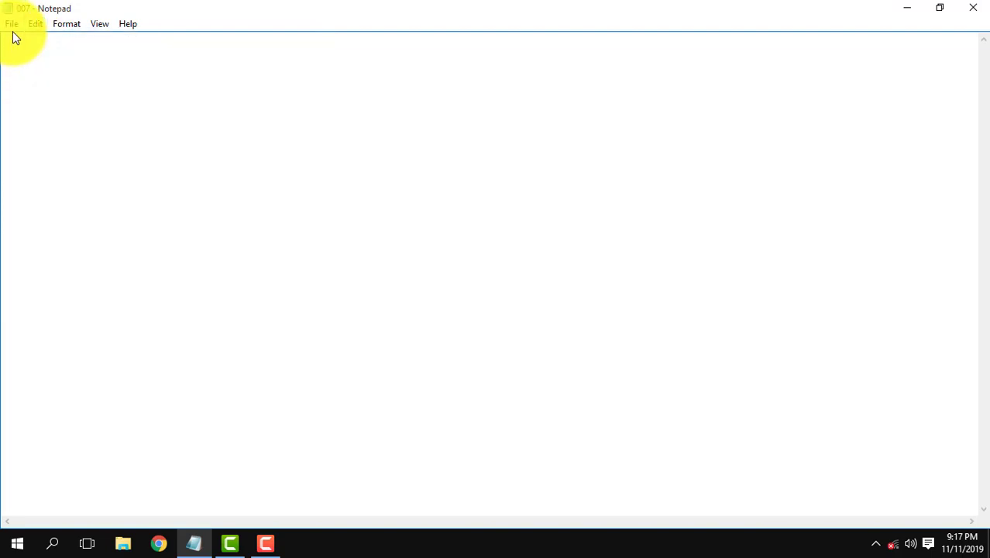
click(13, 29)
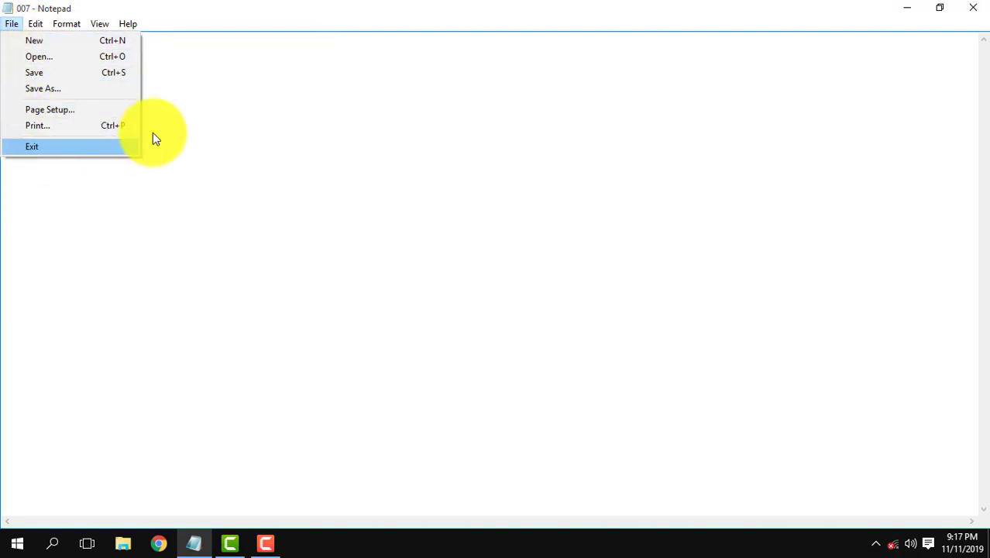
click(50, 53)
click(36, 24)
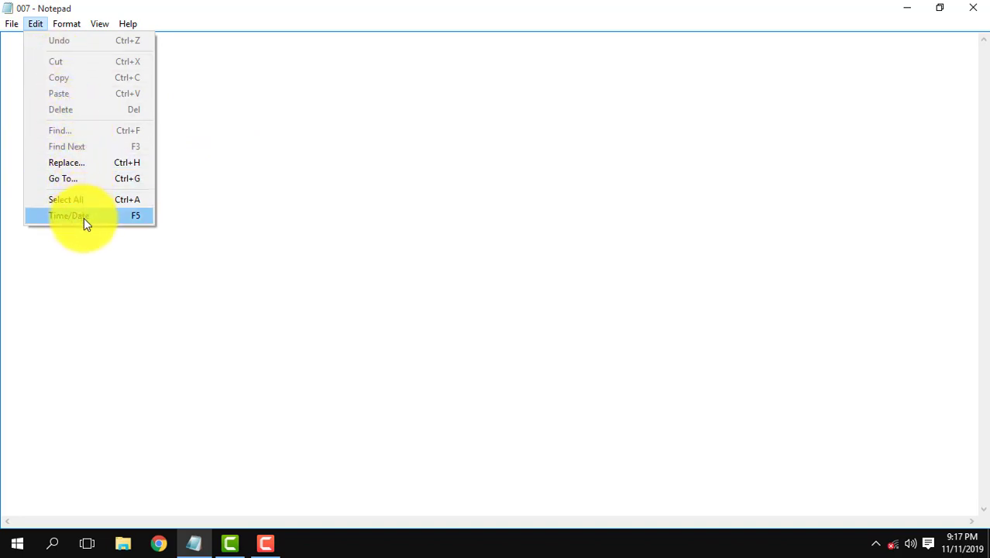
click(264, 155)
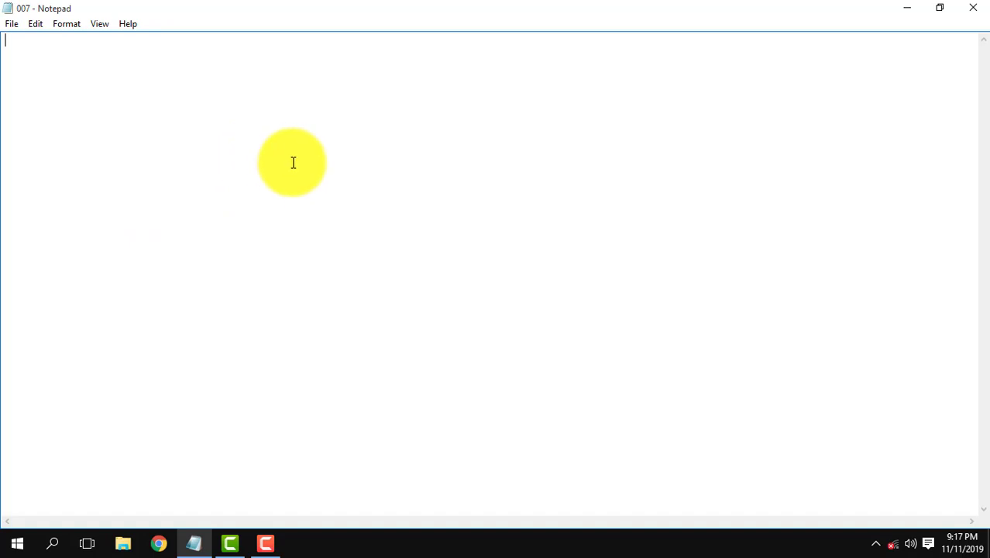
click(490, 40)
text(kbvjhksbnvjkvsfvsfnbjvns)
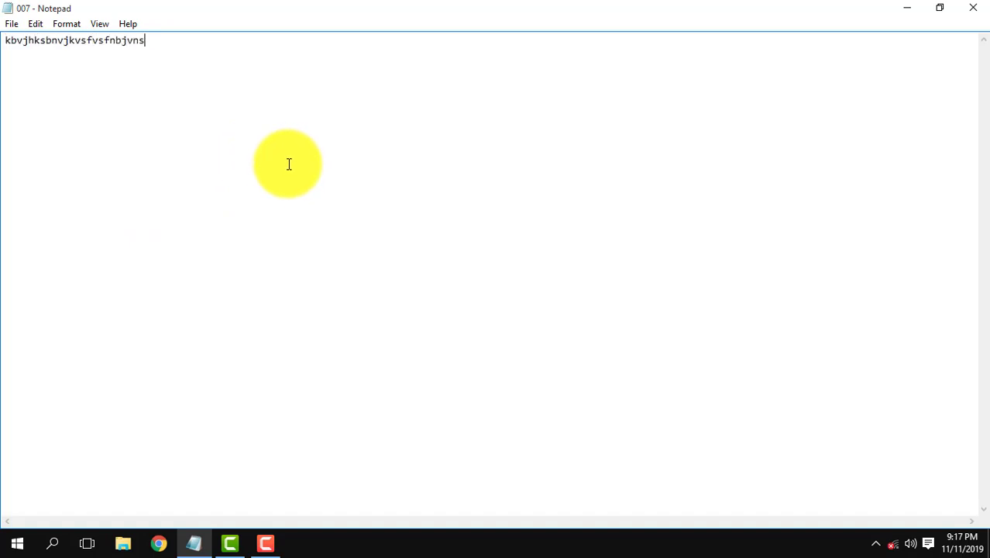
text(jbnjbnjd nbjenbj)
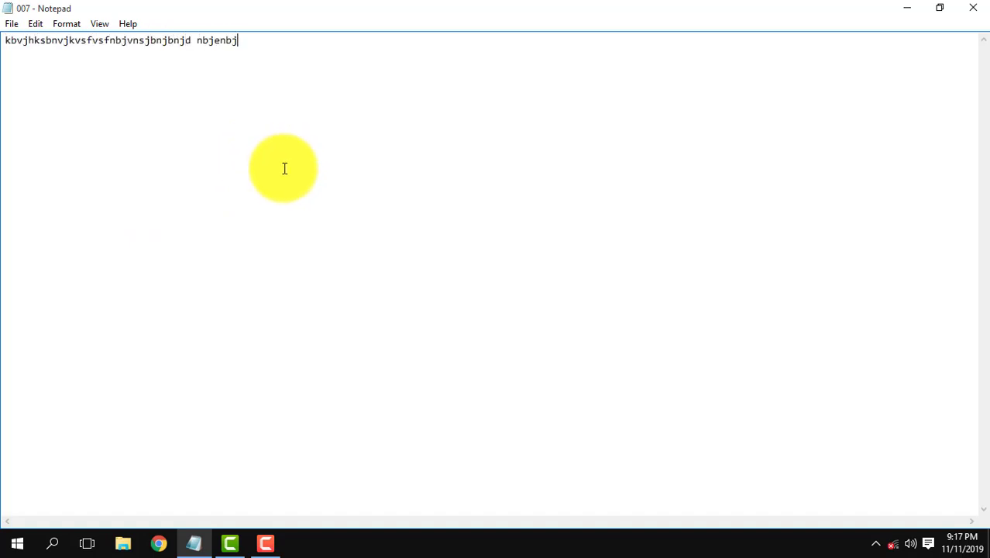
key(ctrl+a)
- Change the text font to Arial, Bold style, size 22
click(65, 25)
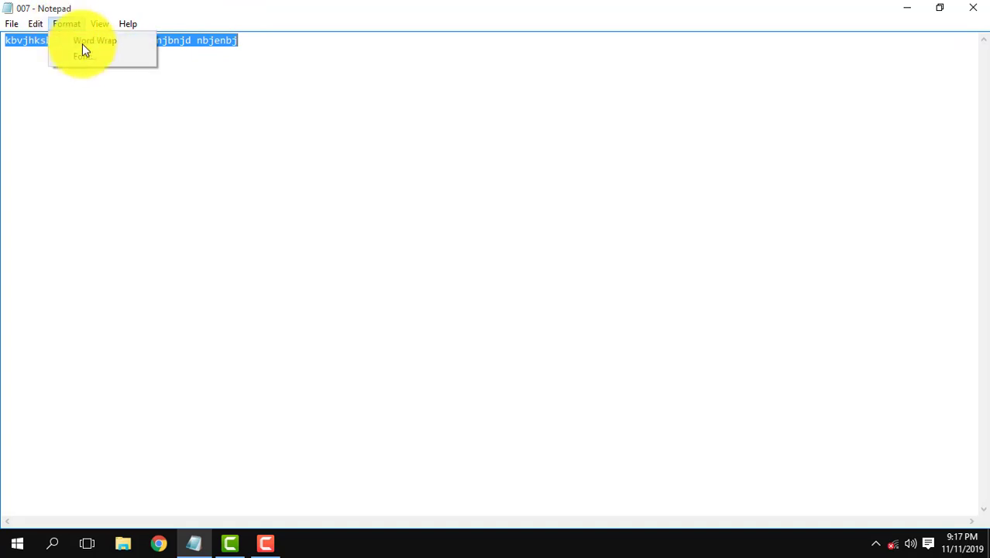
click(85, 55)
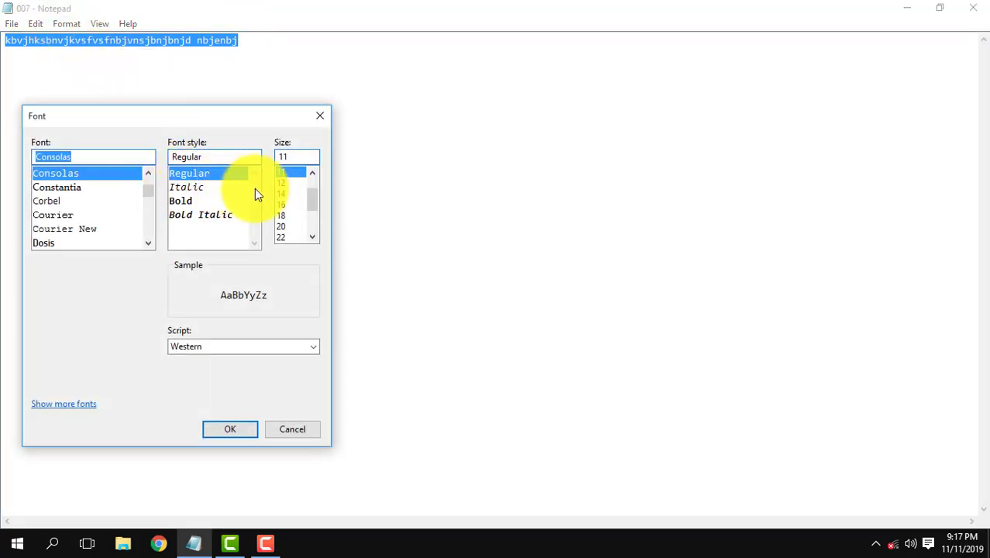
click(285, 215)
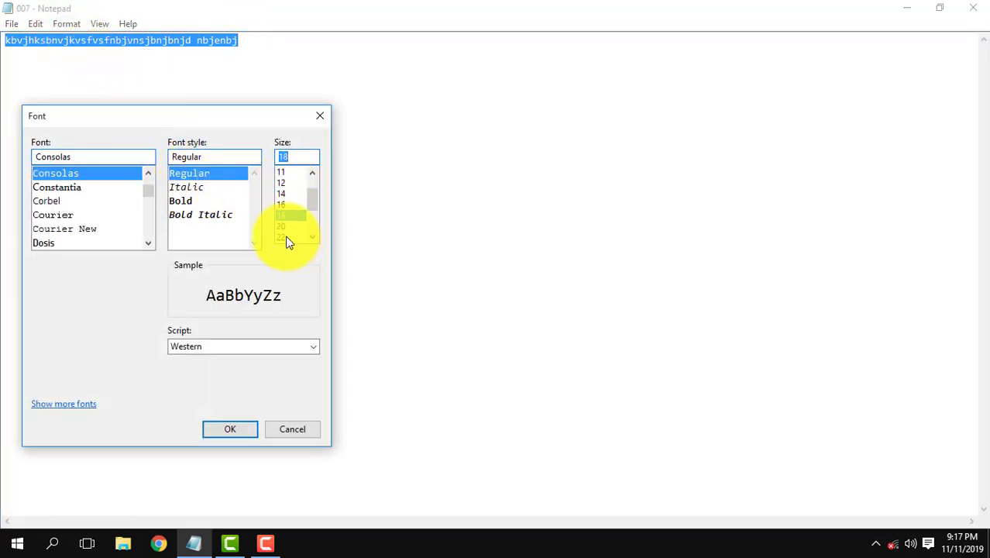
click(285, 236)
click(193, 202)
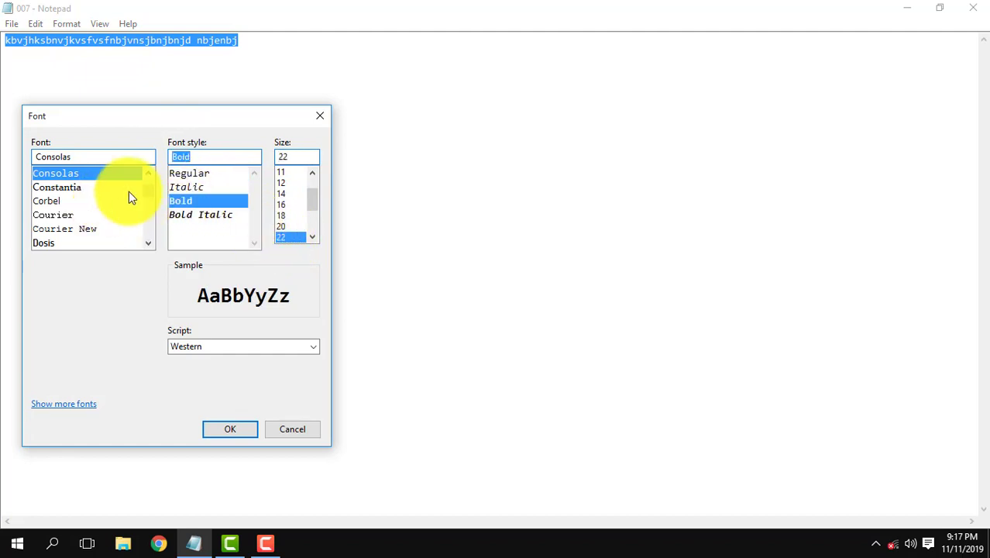
mouse_move(148, 192)
mouse_down()
mouse_move(151, 204)
mouse_move(150, 178)
mouse_up()
click(71, 175)
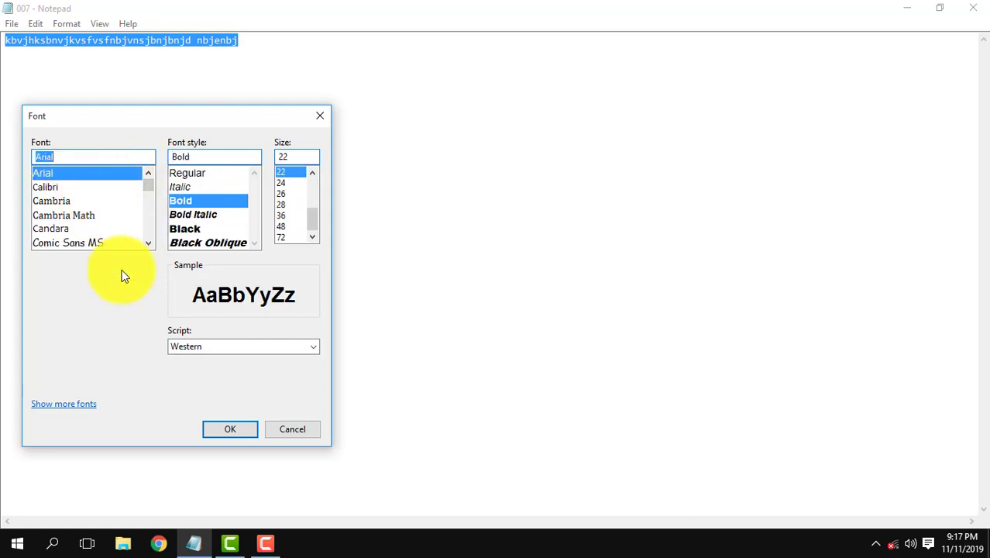
click(226, 429)
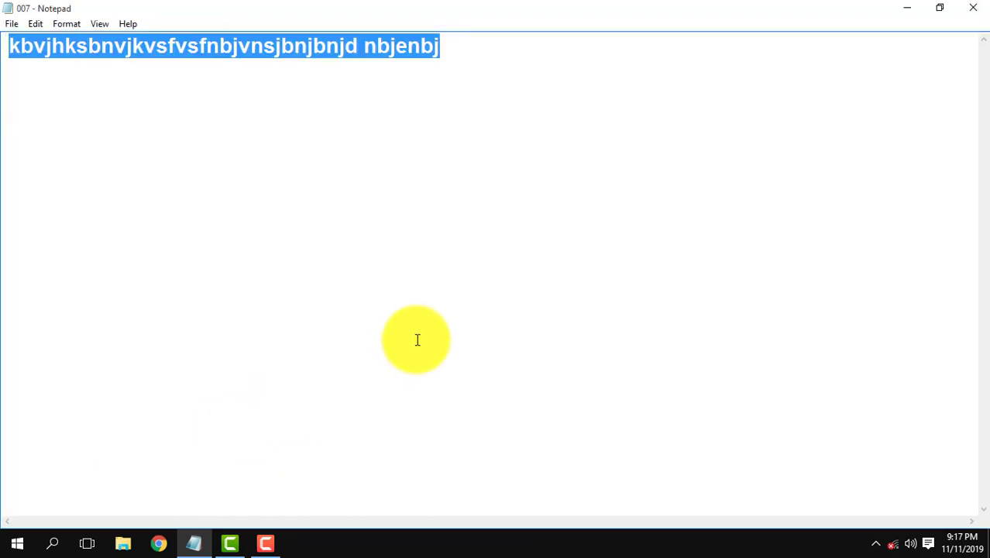
- Deselect the typed line and look through the Edit menu
click(417, 339)
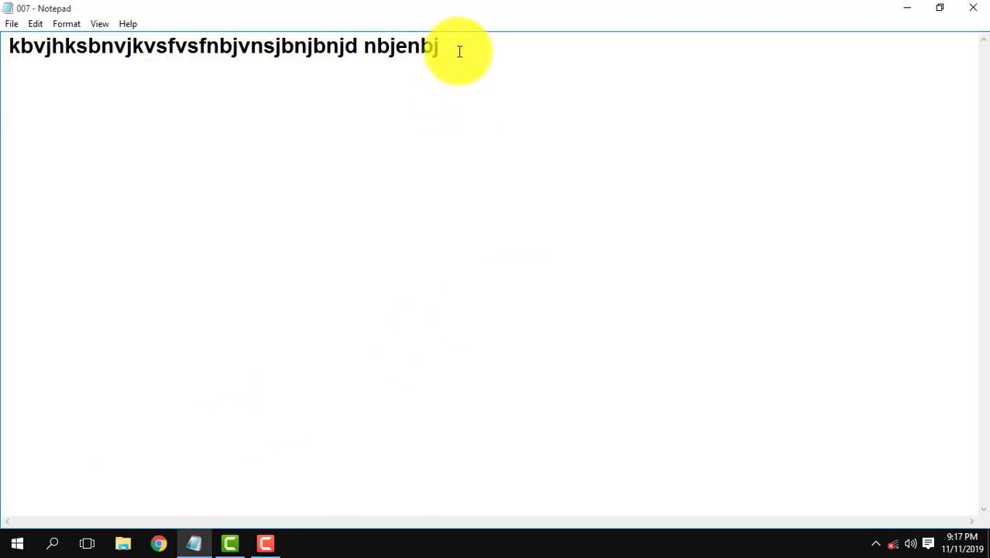
click(35, 25)
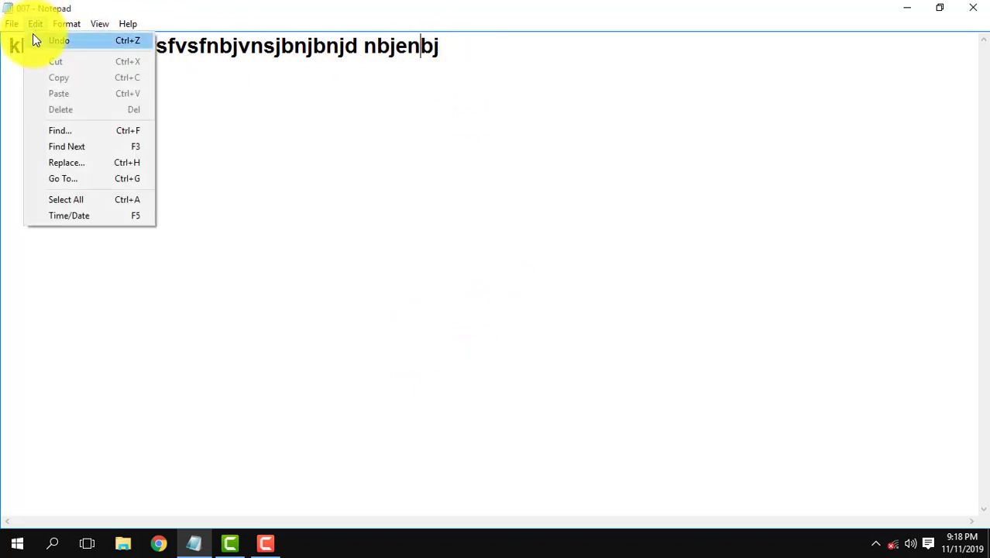
mouse_move(56, 26)
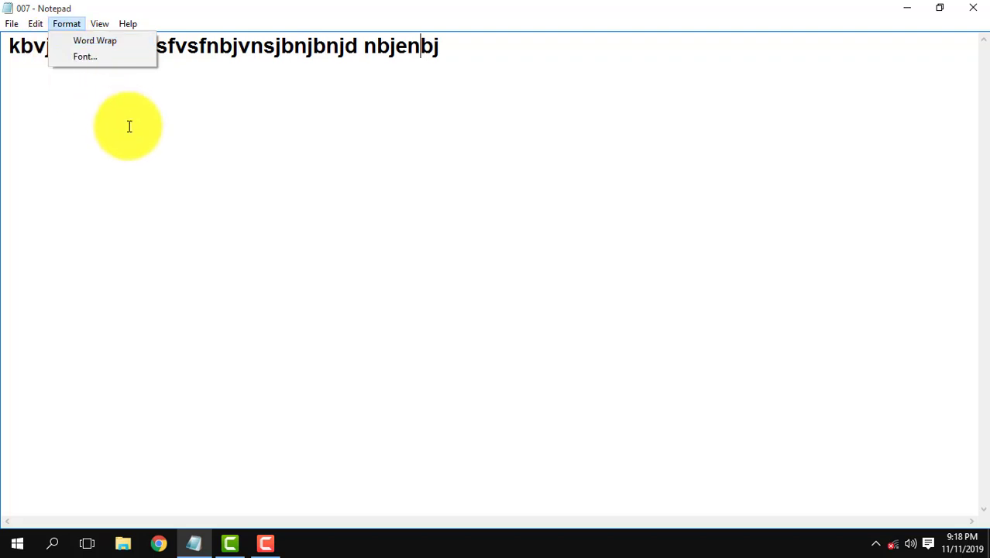
click(81, 48)
- Undo repeatedly from the Edit menu until the typed line is removed
click(35, 26)
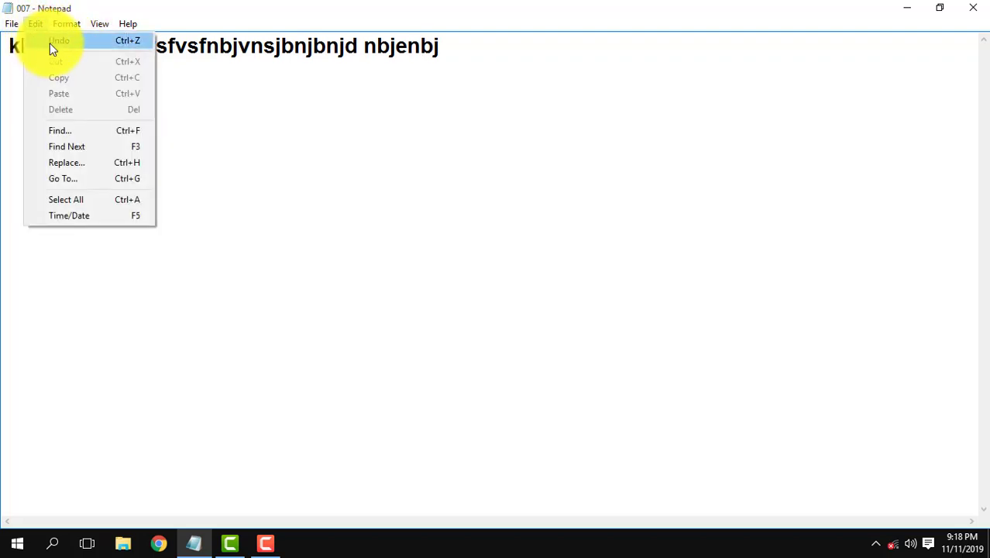
click(49, 41)
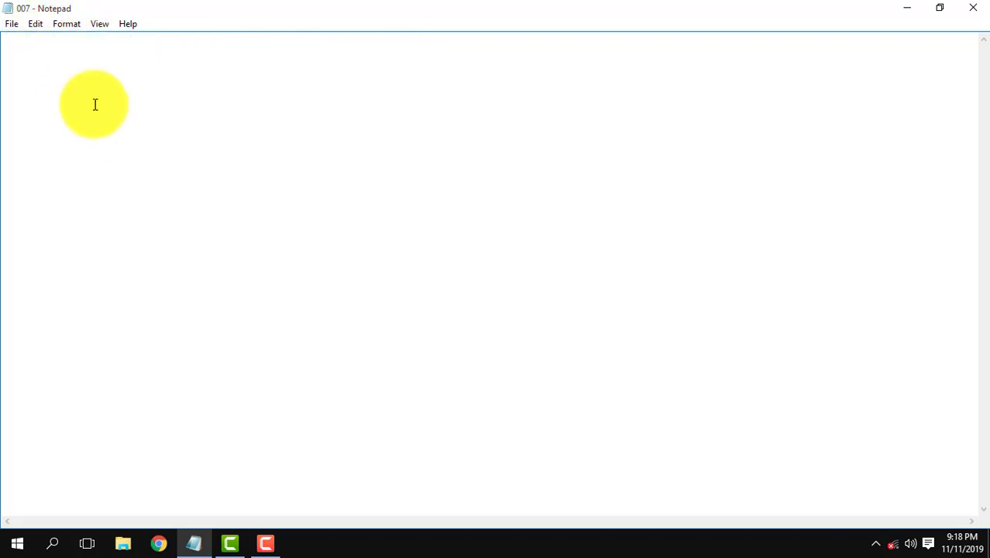
click(36, 24)
click(47, 43)
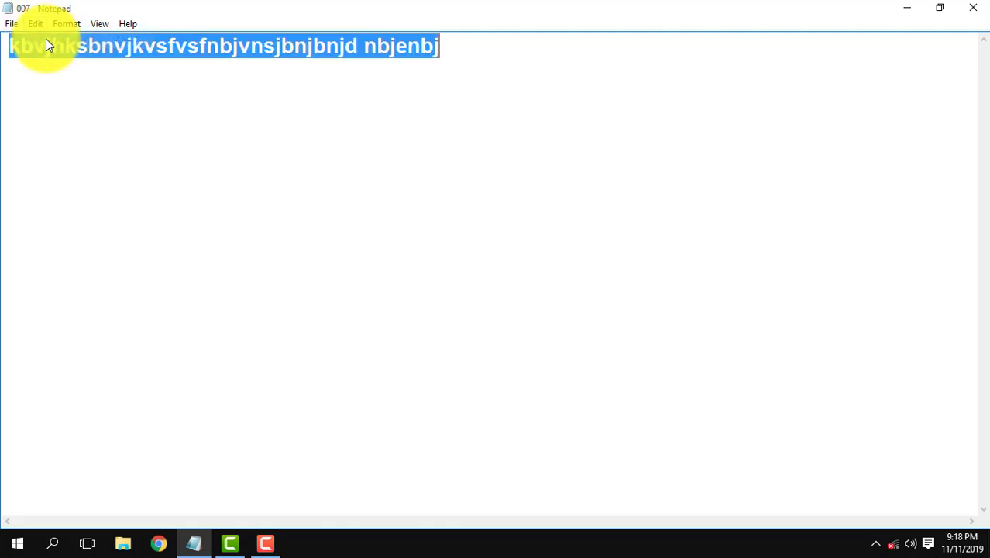
click(37, 24)
click(45, 52)
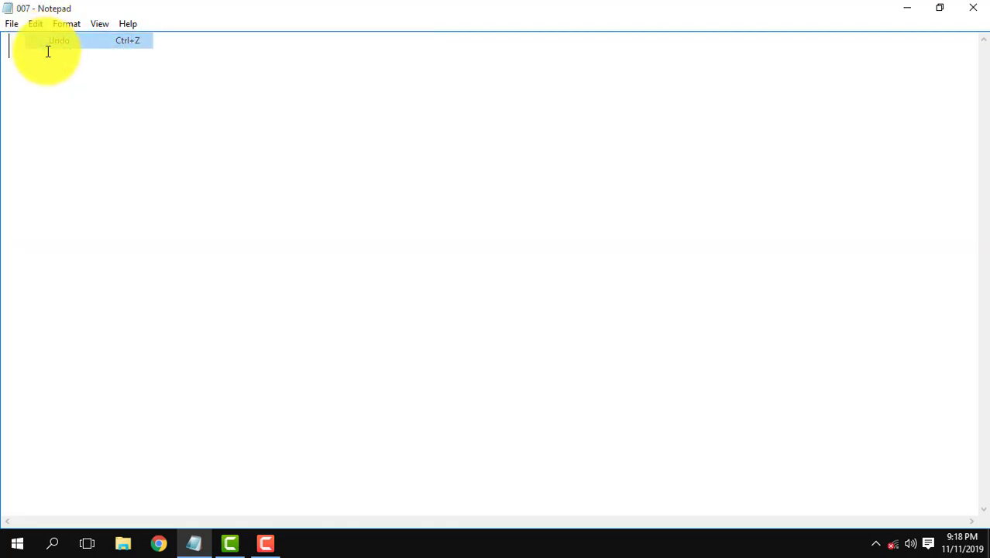
click(35, 25)
click(43, 51)
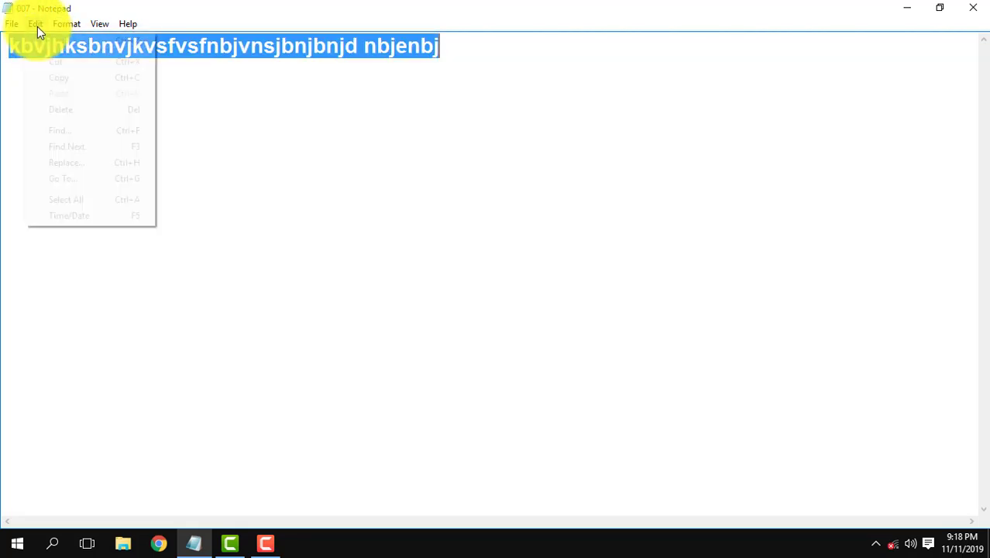
click(36, 25)
click(45, 40)
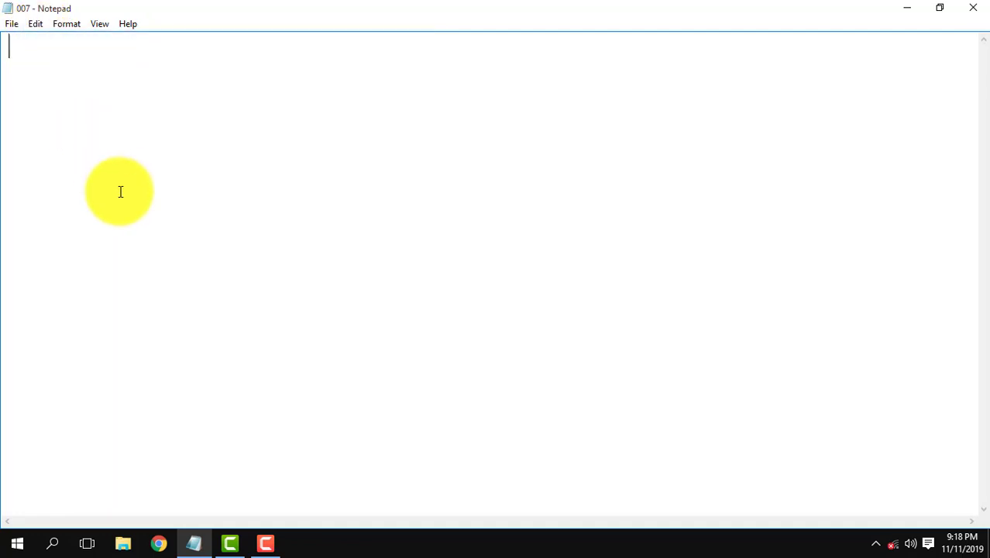
- Show the Edit menu's Undo, Find, Replace and Time/Date commands
click(36, 24)
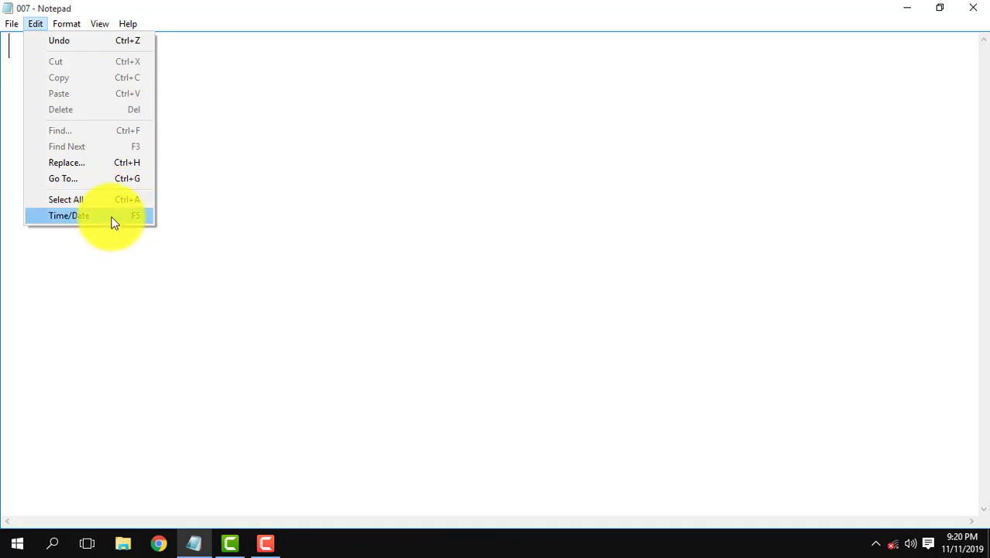
- Open the Font dialog and scroll the font list, keeping Arial selected
click(210, 186)
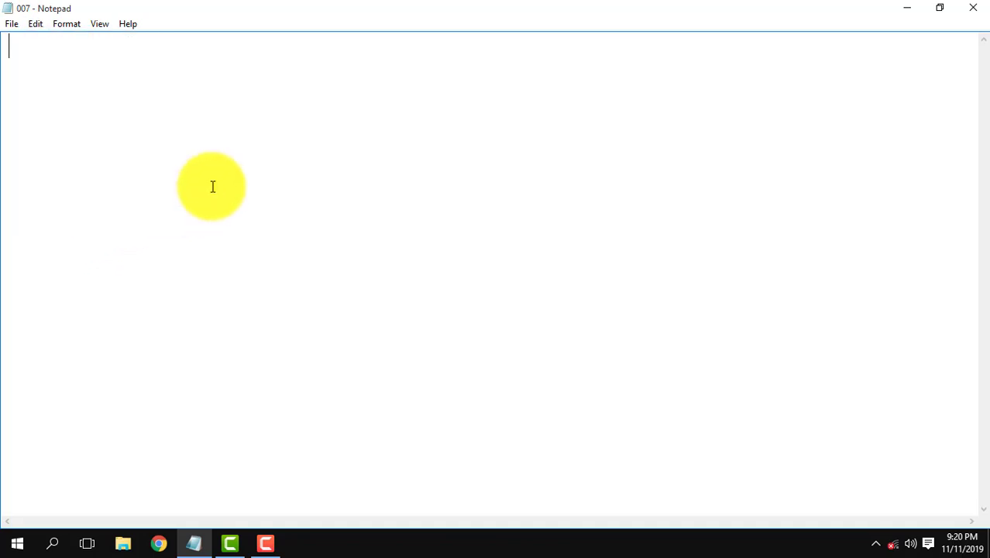
click(63, 24)
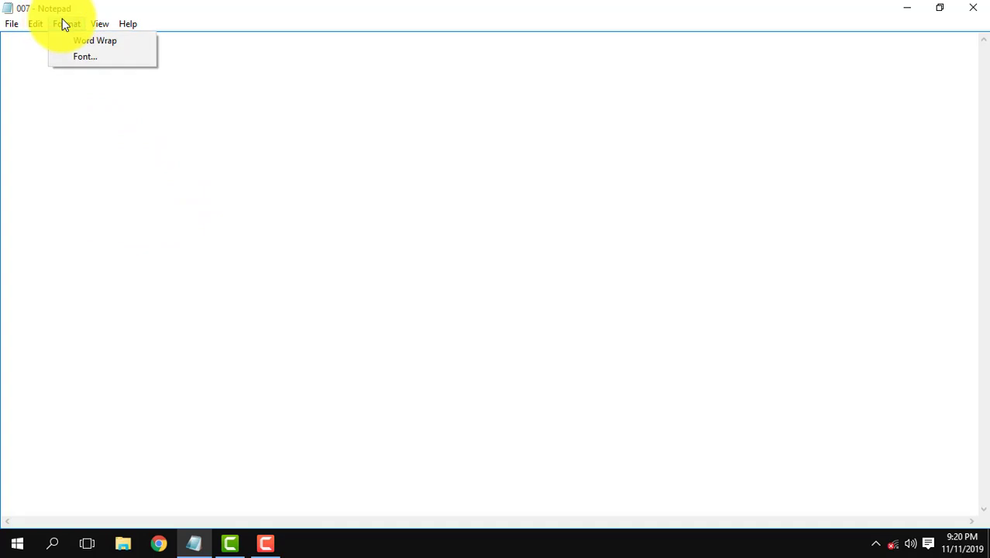
click(98, 58)
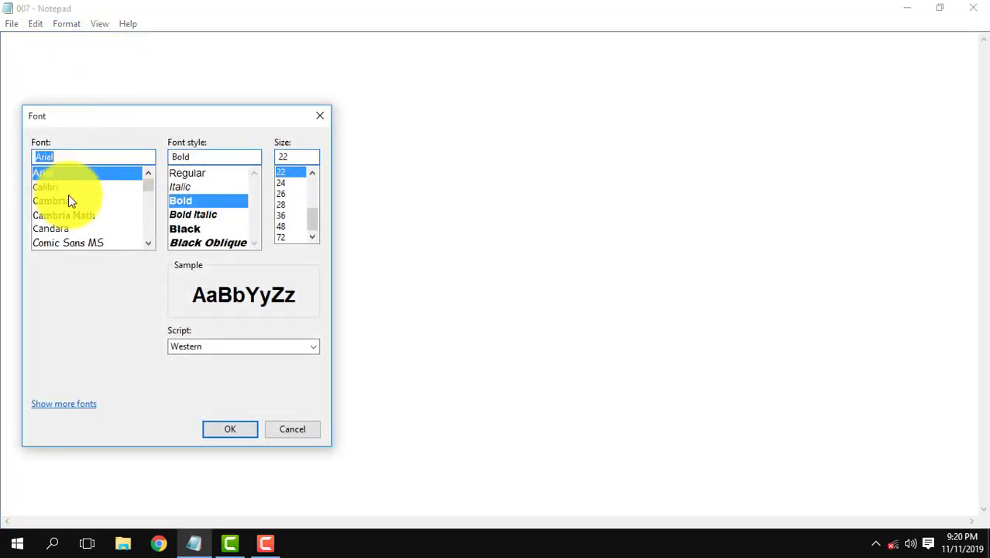
scroll(63, 213, down, 6)
scroll(55, 218, down, 3)
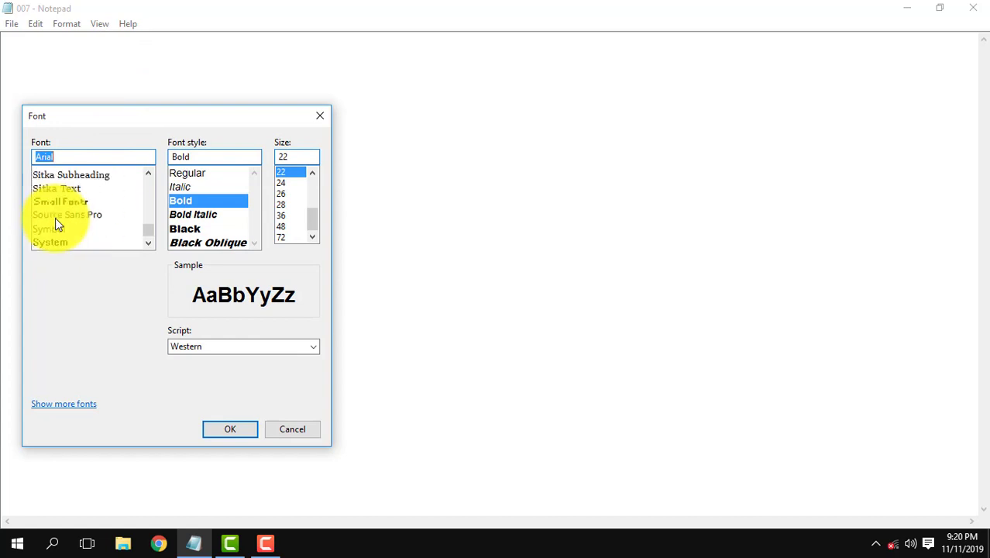
scroll(58, 217, down, 3)
scroll(63, 213, down, 2)
scroll(70, 214, down, 3)
scroll(70, 215, down, 3)
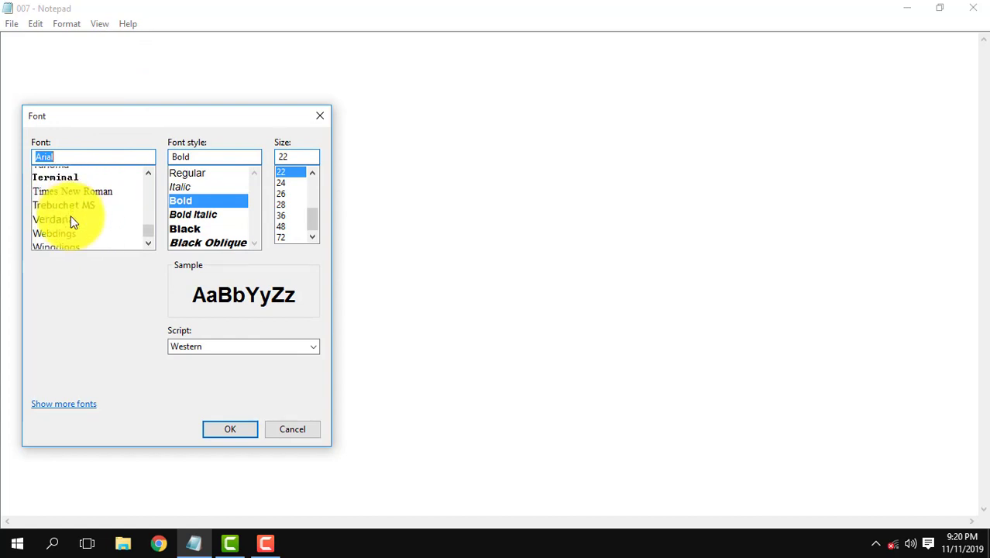
scroll(71, 214, up, 6)
scroll(68, 212, up, 8)
scroll(63, 208, up, 2)
scroll(62, 208, up, 2)
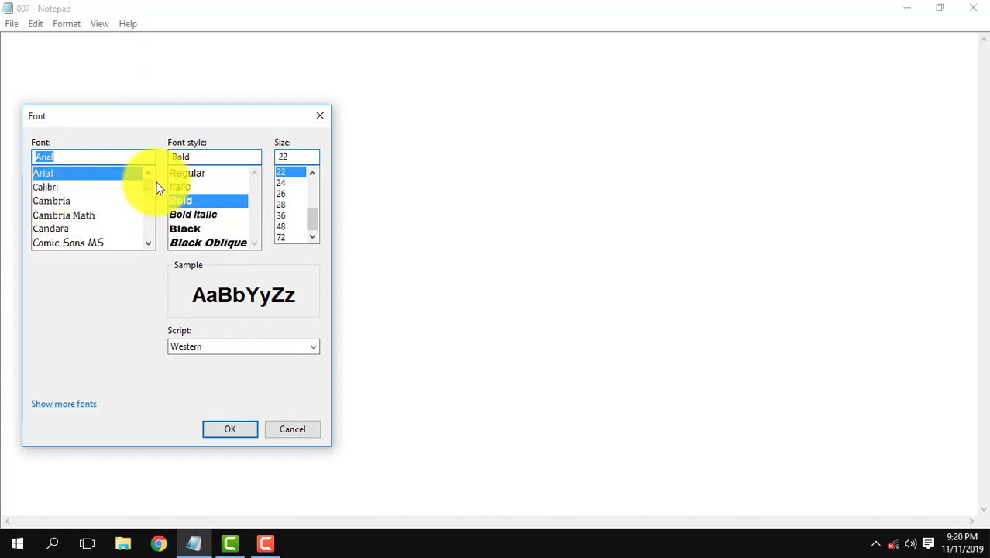
click(184, 171)
- Preview the Arial styles, then choose Black Oblique at size 72
click(192, 188)
click(195, 203)
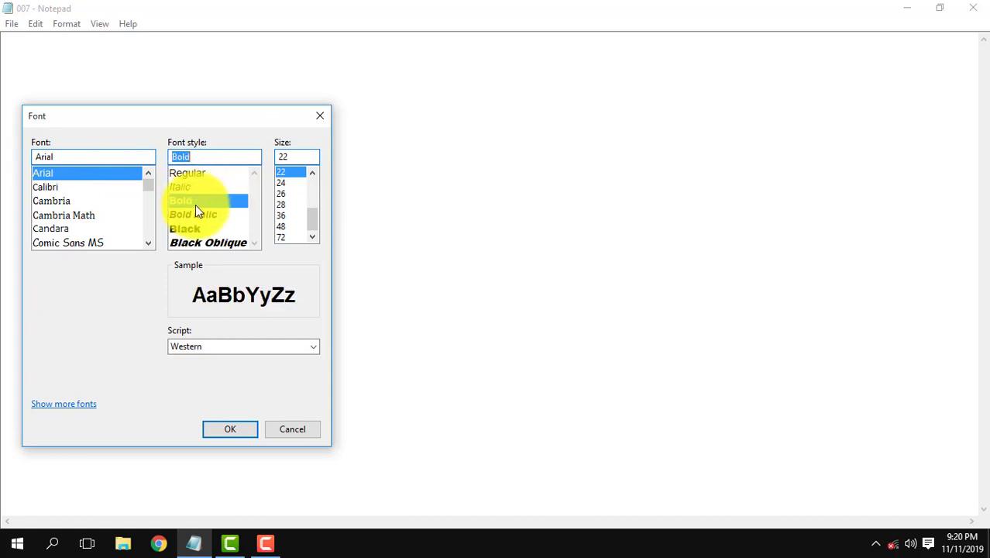
click(198, 215)
click(199, 226)
click(199, 240)
click(199, 216)
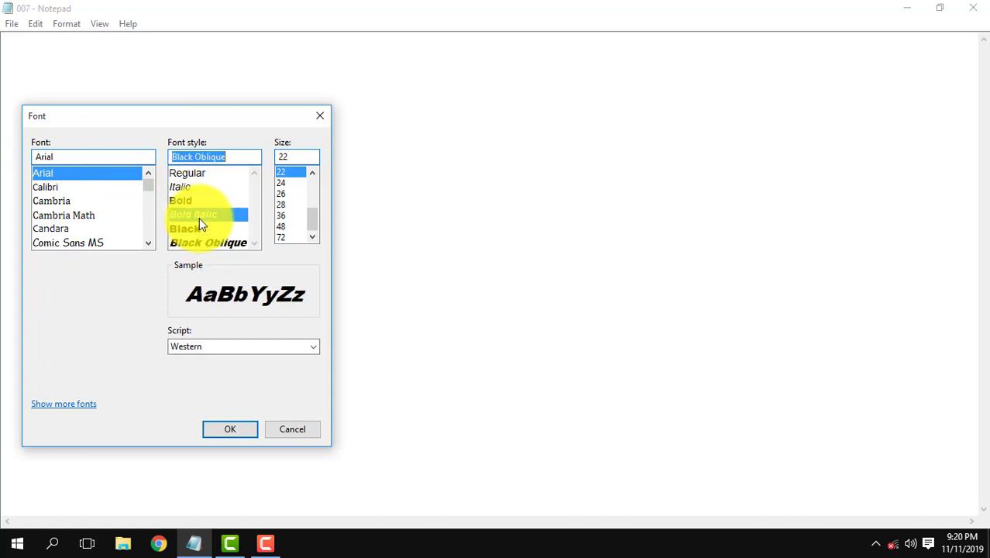
click(197, 203)
click(197, 189)
click(196, 172)
click(196, 189)
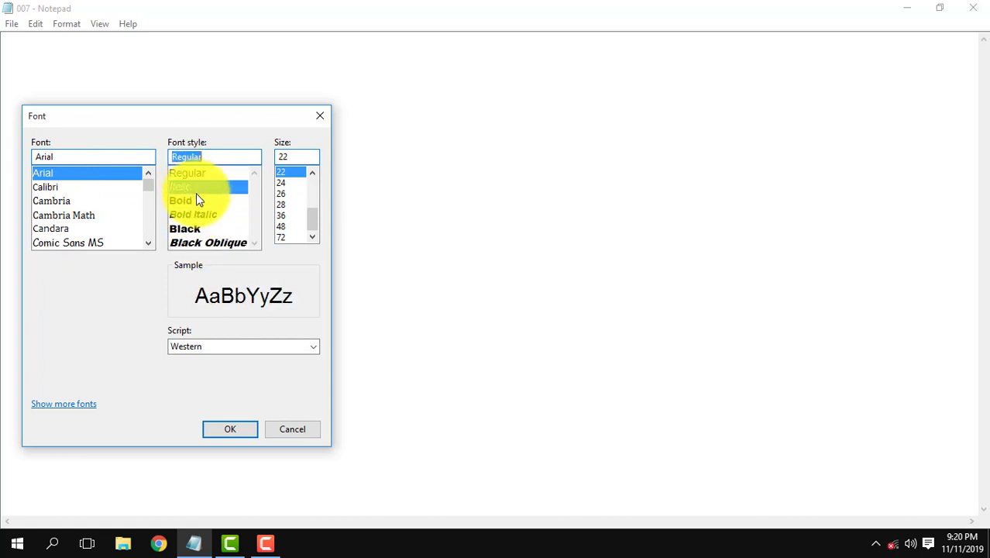
click(198, 200)
click(199, 216)
click(201, 229)
click(206, 243)
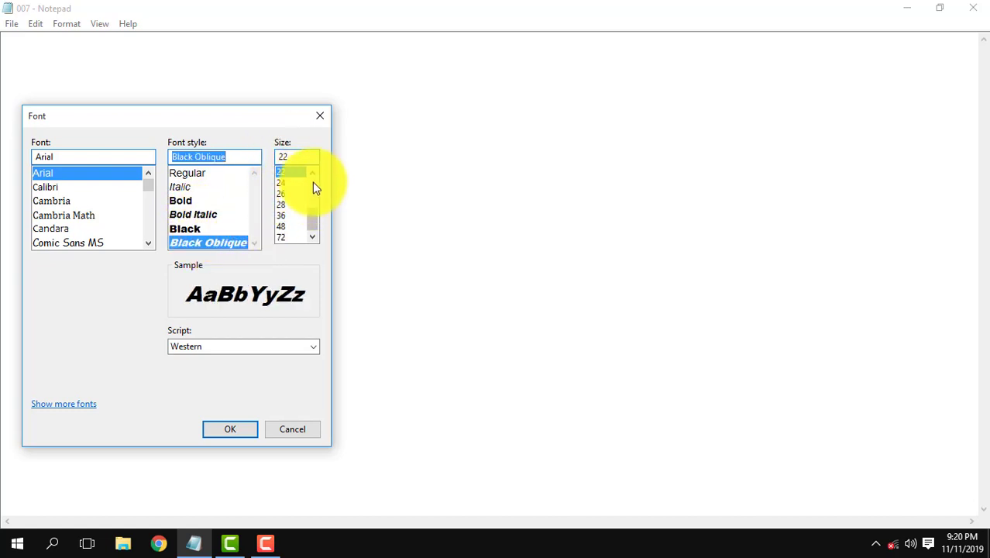
mouse_move(314, 212)
mouse_down()
mouse_move(316, 184)
mouse_move(320, 222)
mouse_move(316, 181)
mouse_move(314, 227)
mouse_up()
click(279, 237)
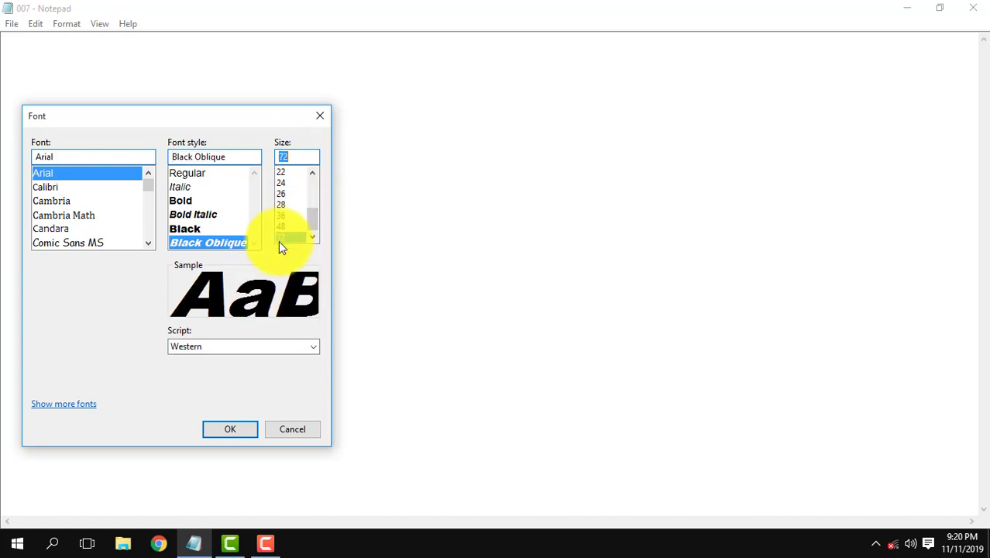
- Apply the new font, type the test word 'ryh', then delete it
click(232, 431)
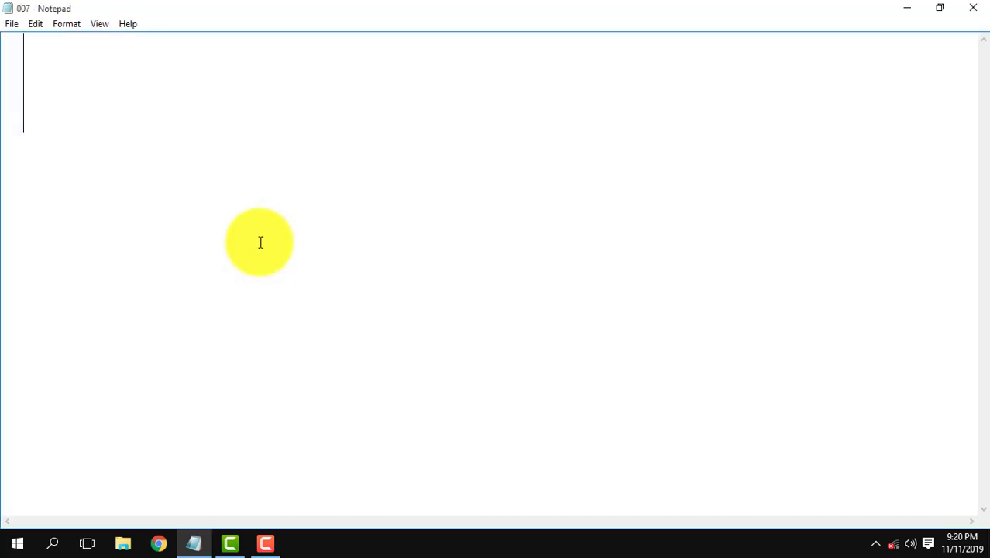
text(ryh)
click(69, 27)
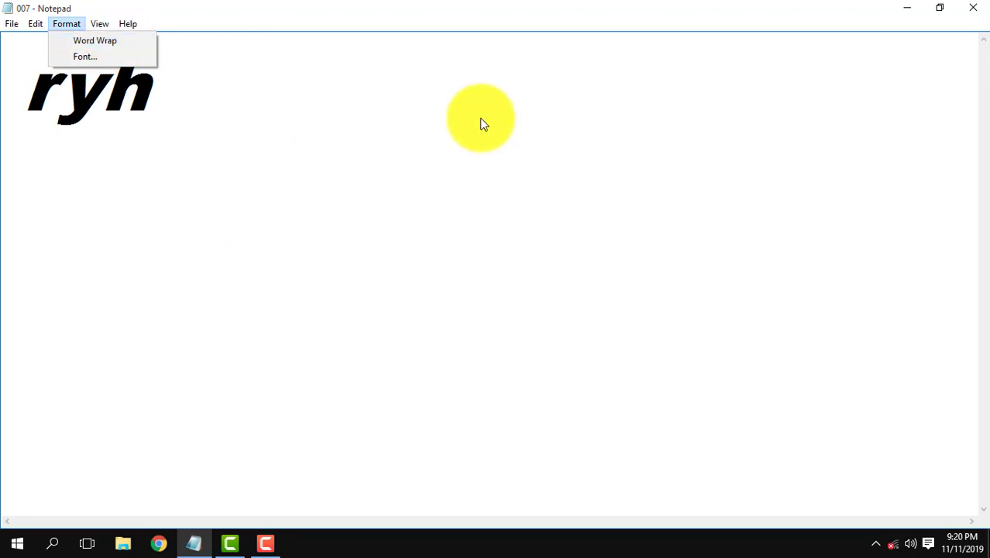
click(340, 120)
double_click(93, 79)
key(BackSpace)
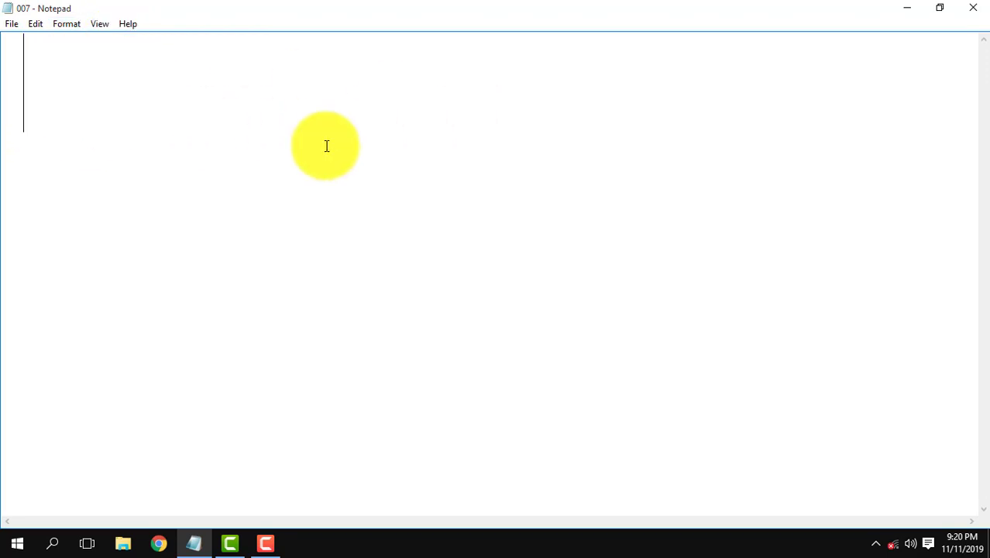
- Type a long line of g's in the large font and place the caret in it
text(gggggggggggggggggggg)
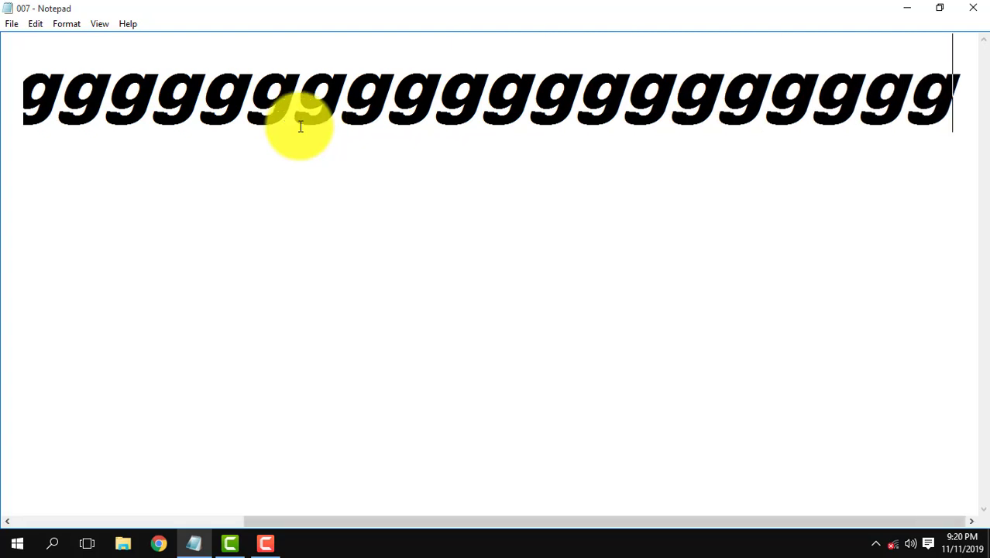
text(ggggggggggggggggggggggggggggggggggggggggggggggggggggggggggggggggggggggggg)
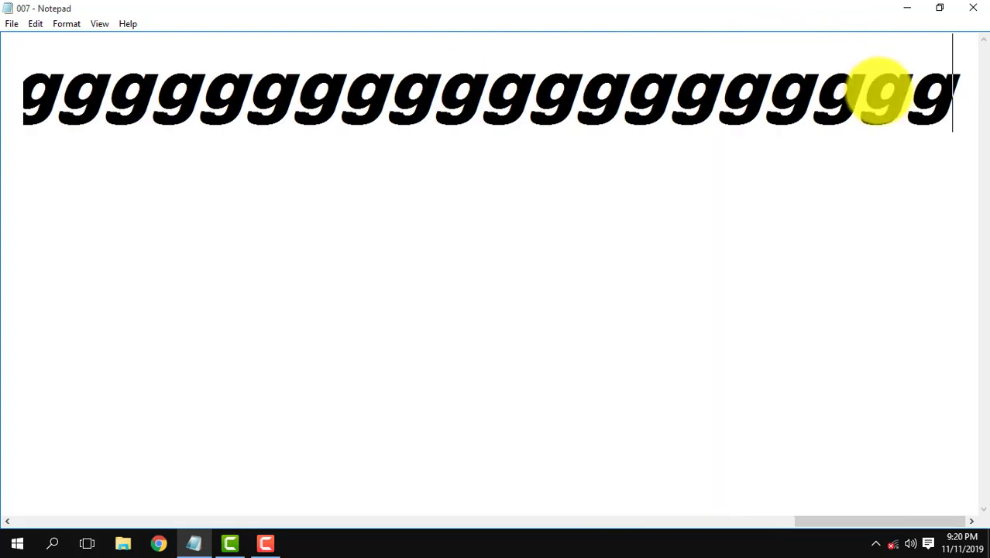
text(ggggggggggggggggggggggggggggggggggggggggggggggggggggggggggggggggggggggggggggggggg)
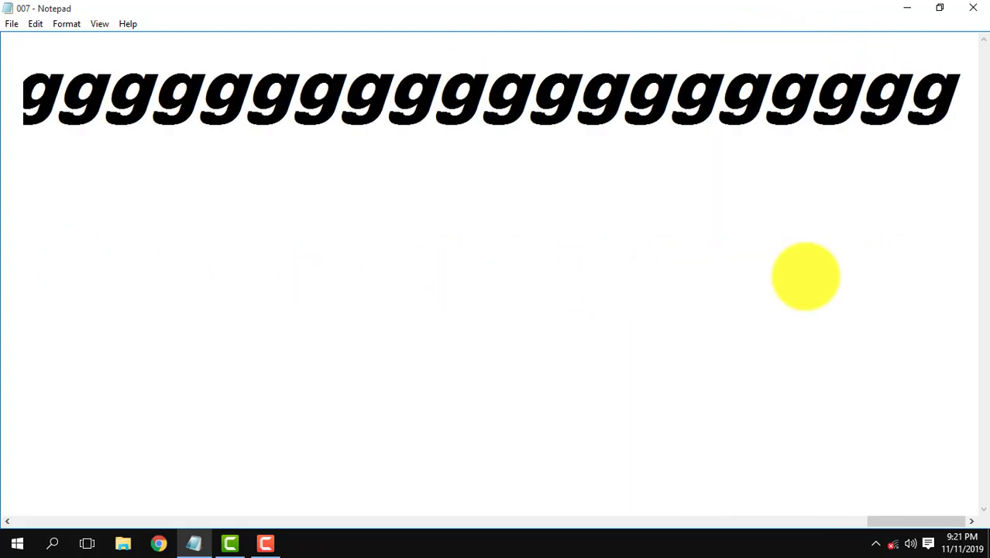
text(gggggggggggggggggggggggggggggggggggggggggggggggggggggg)
drag(575, 242, 434, 241)
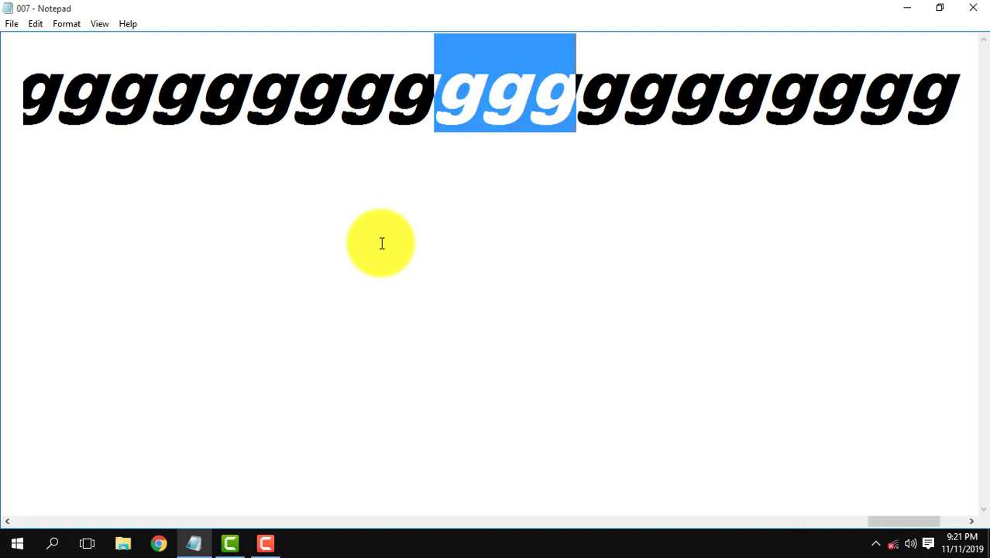
click(487, 212)
click(946, 106)
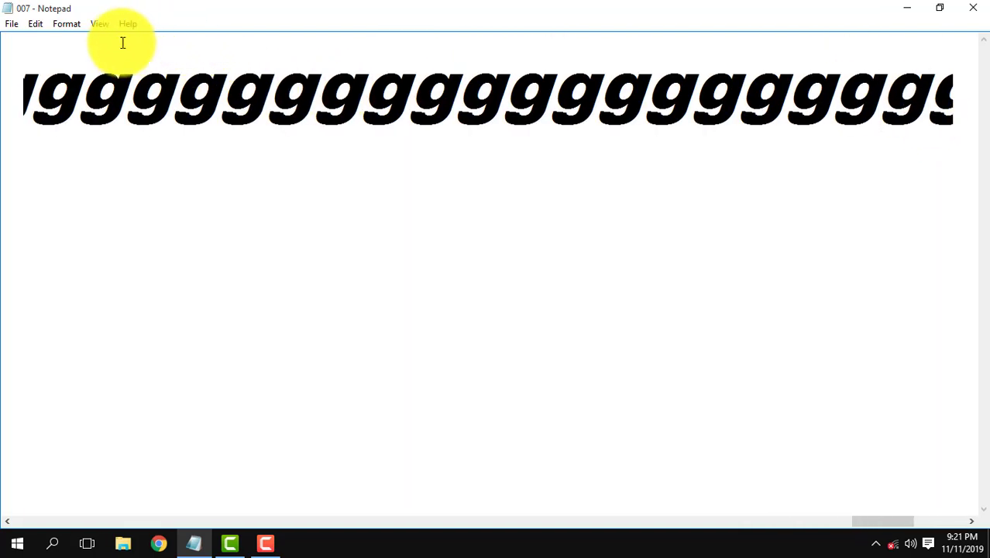
- Turn Word Wrap on, off and on again, then delete all the text
click(71, 23)
click(87, 43)
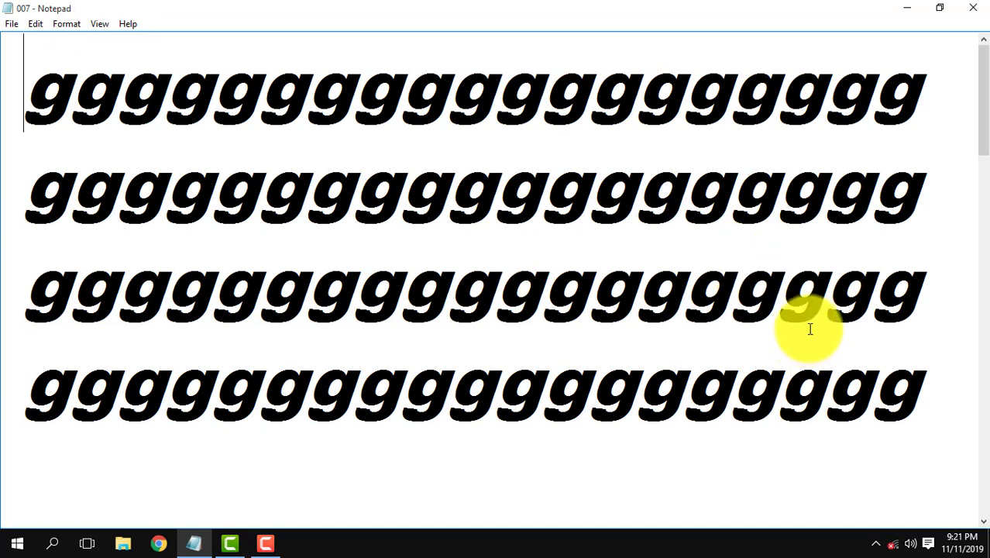
click(66, 23)
click(84, 44)
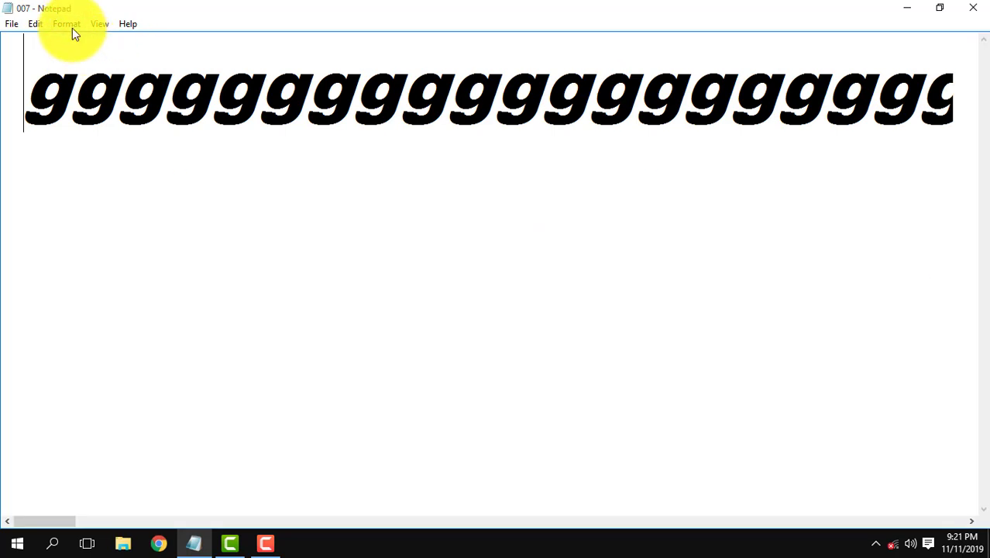
click(69, 24)
click(77, 41)
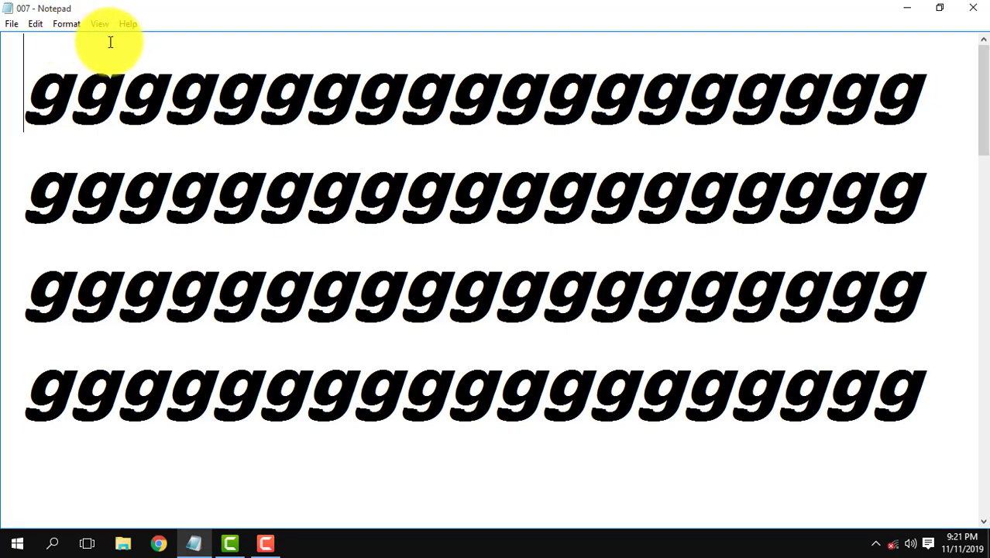
key(ctrl+a)
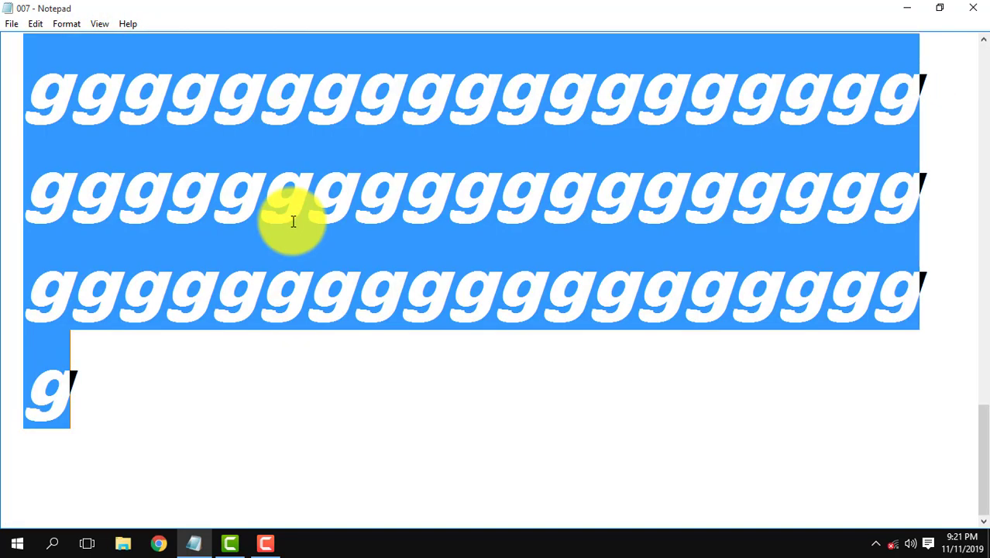
key(Delete)
click(97, 30)
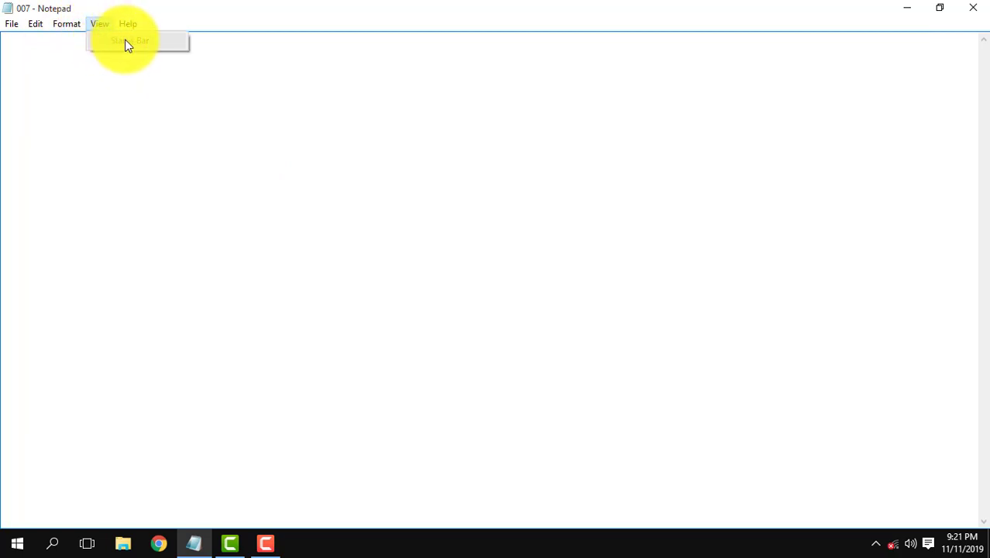
click(203, 70)
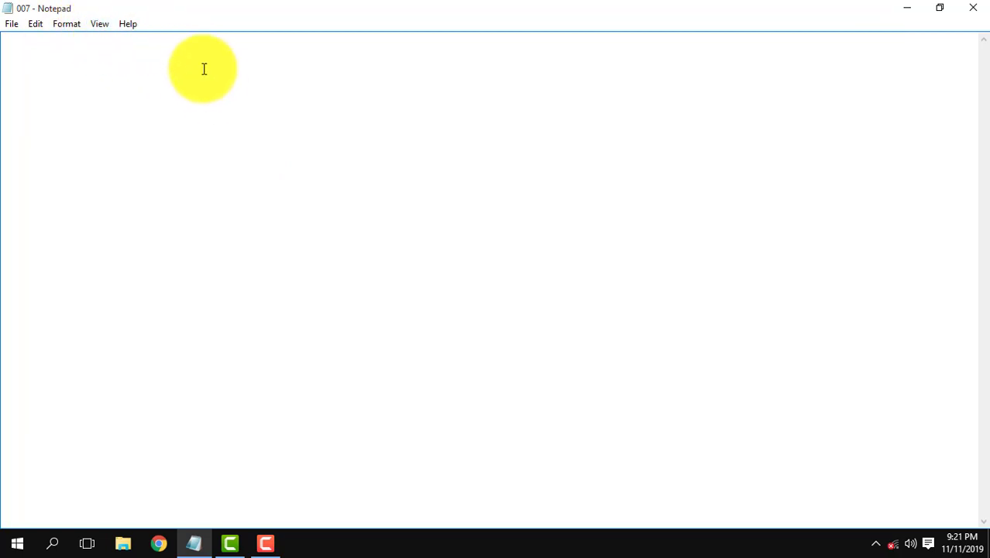
click(126, 25)
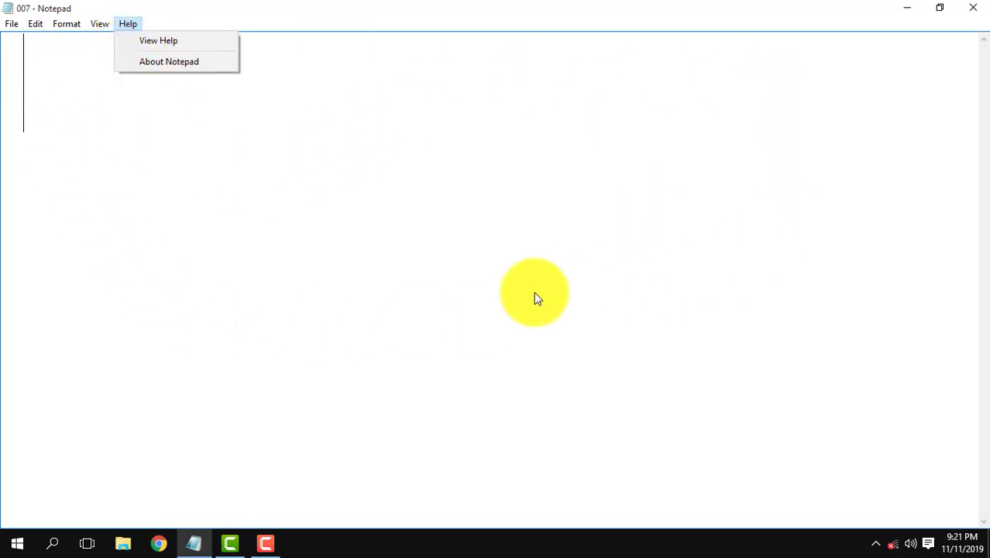
click(195, 40)
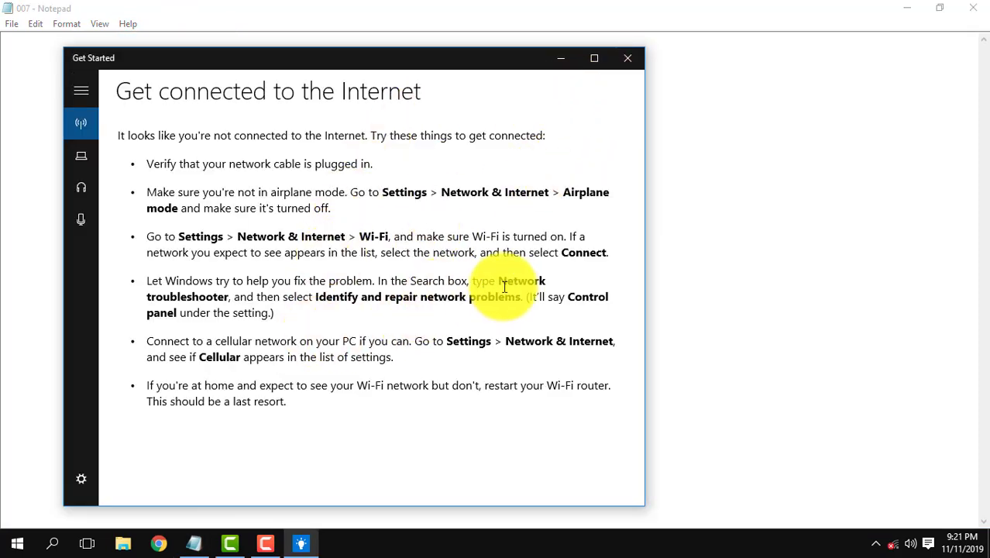
click(628, 62)
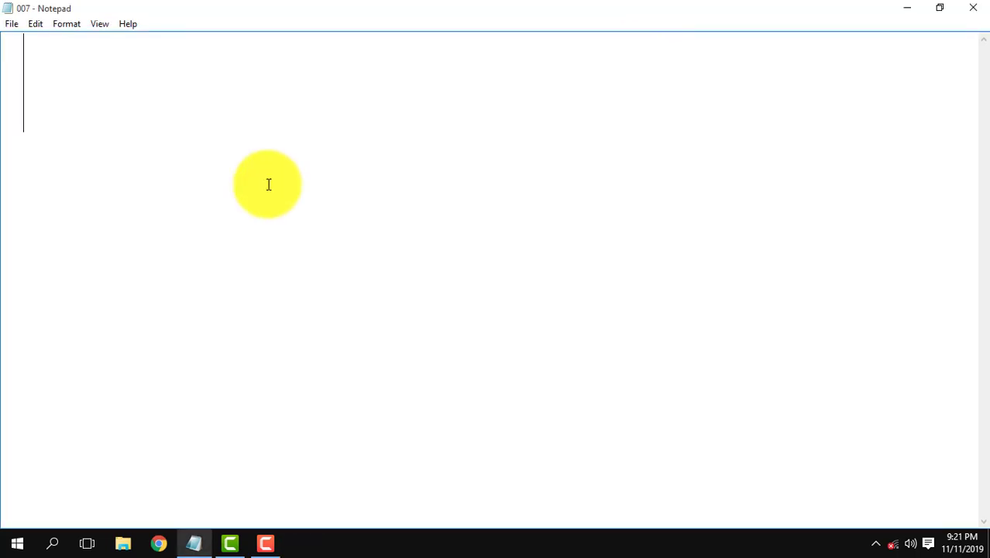
click(116, 23)
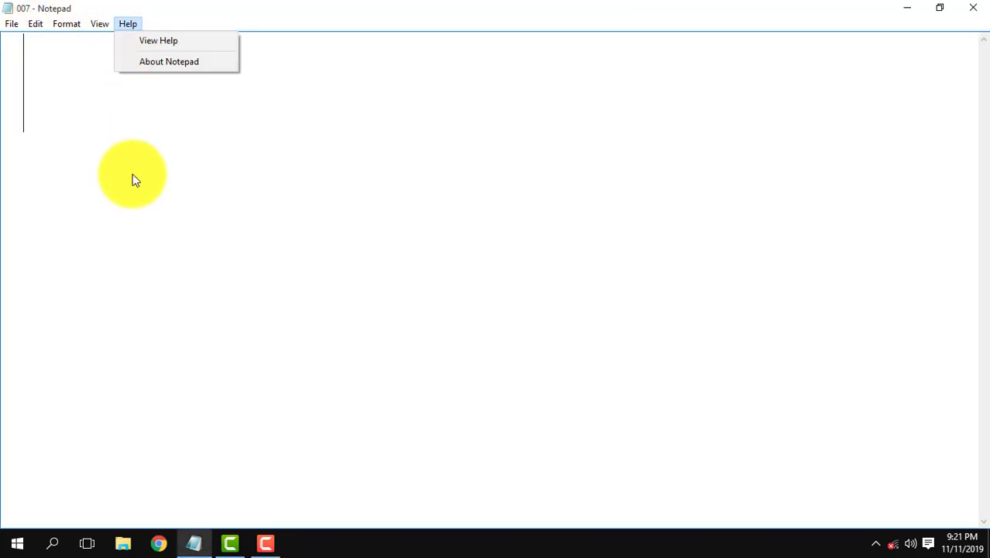
click(169, 62)
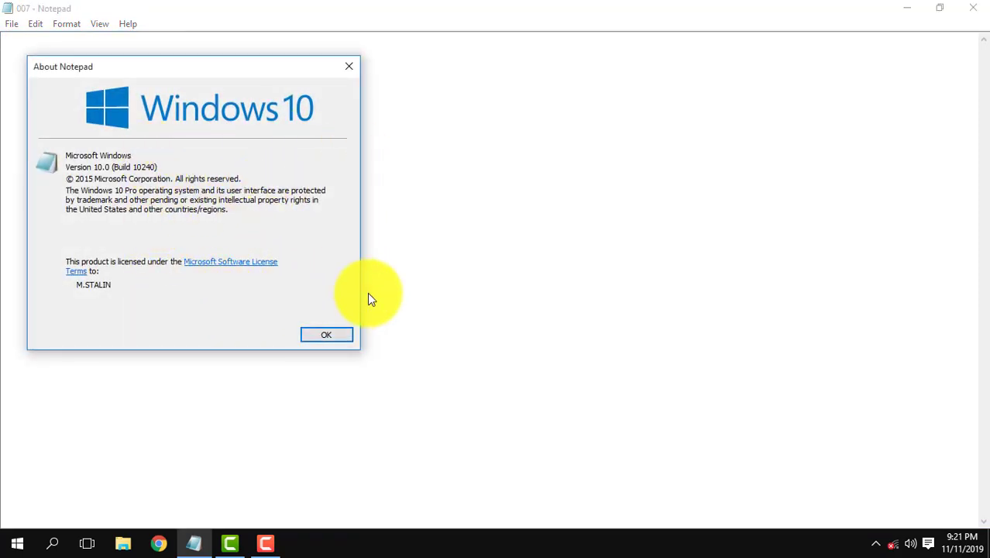
click(330, 334)
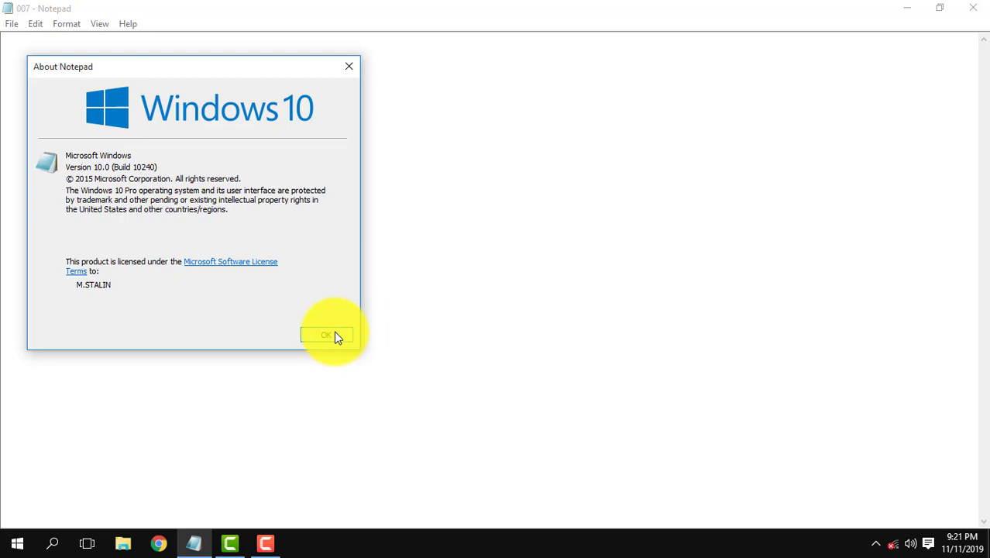
click(335, 334)
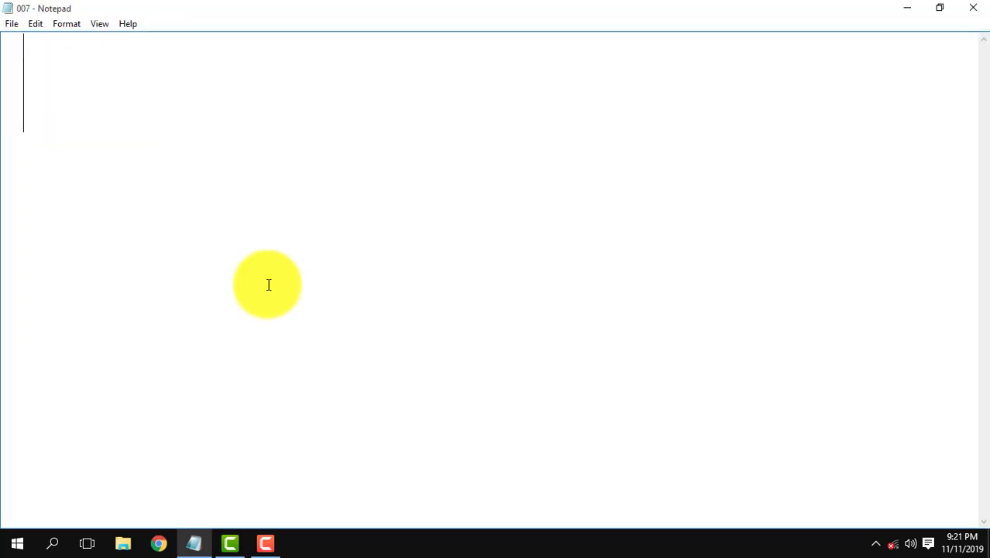